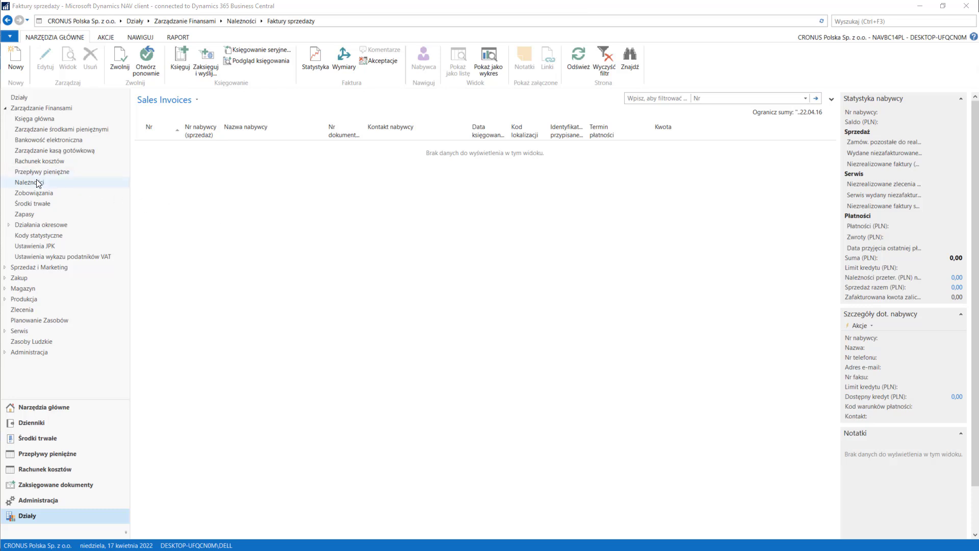
Create a new sales invoice from a document number series template for the customer JERONIMO MARTINS POLSKA SA
{"action": "left_click", "coordinate": [17, 64]}
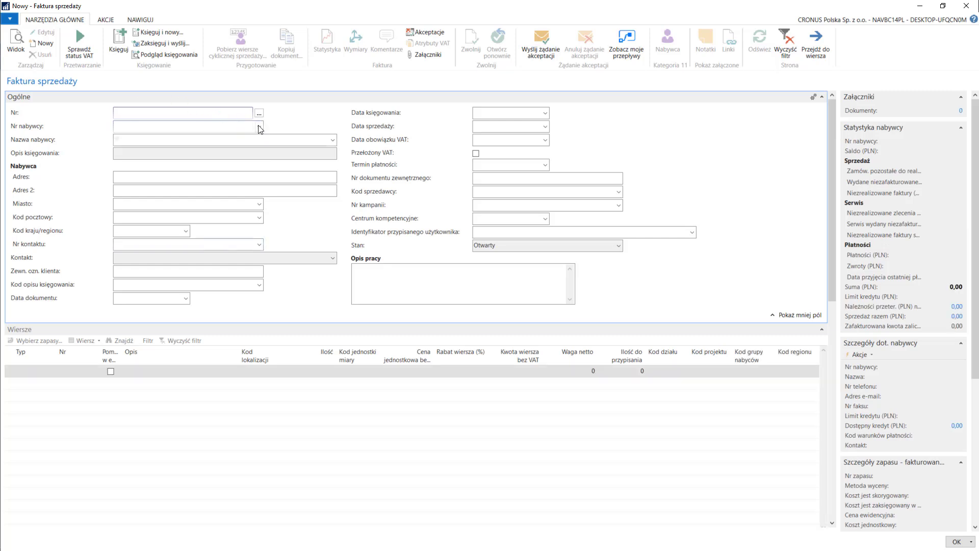
{"action": "left_click", "coordinate": [259, 127]}
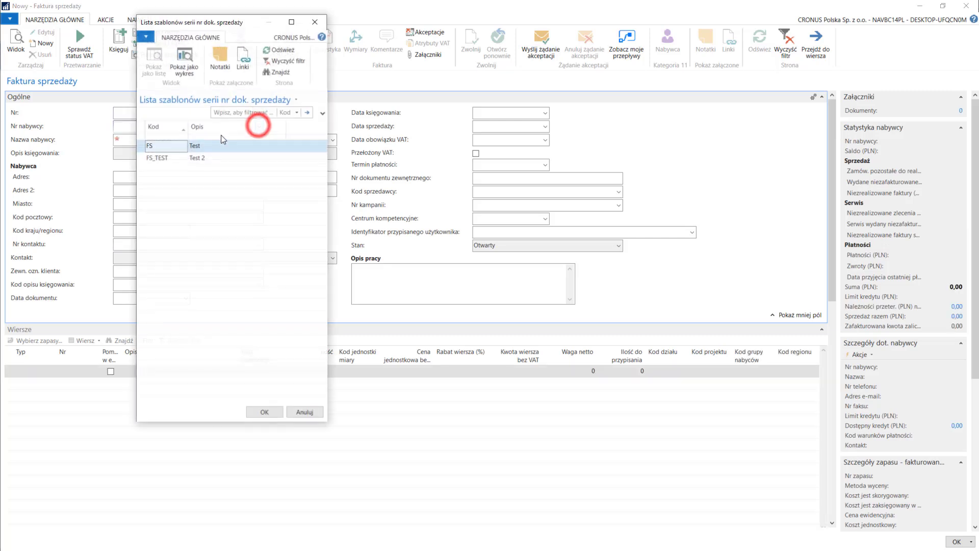
{"action": "double_click", "coordinate": [148, 153]}
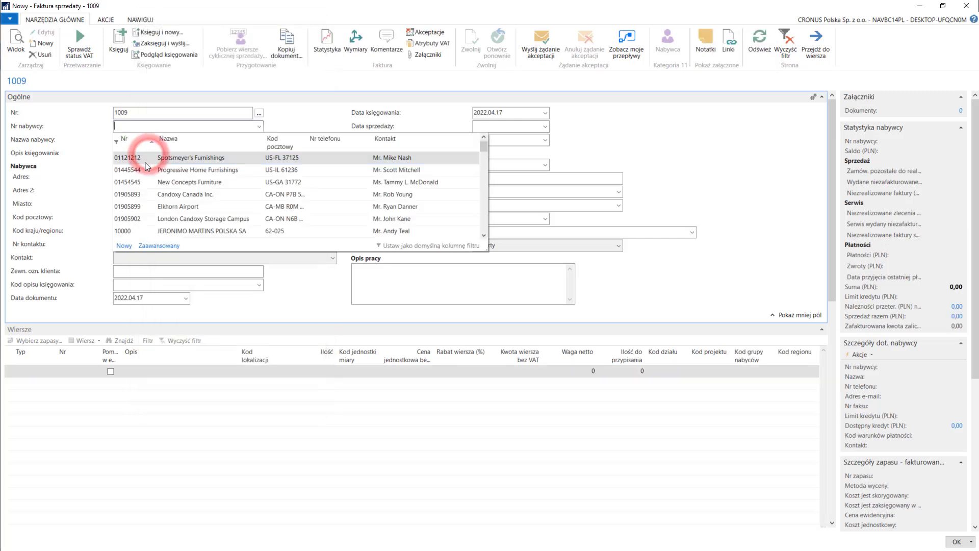
{"action": "left_click", "coordinate": [121, 230]}
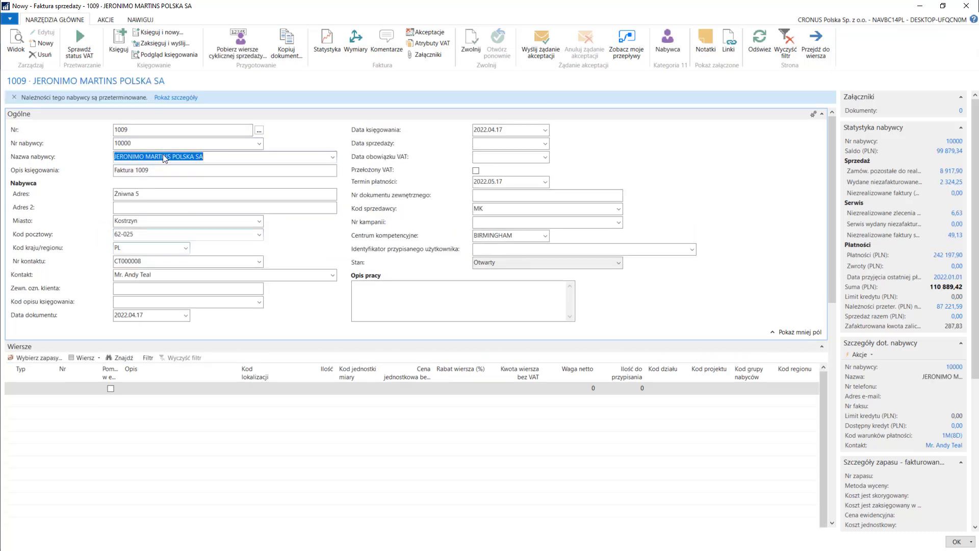
Set the invoice's sale date (Data sprzedaży) to 2022.04.17
{"action": "left_click", "coordinate": [498, 145]}
{"action": "type", "text": "220417"}
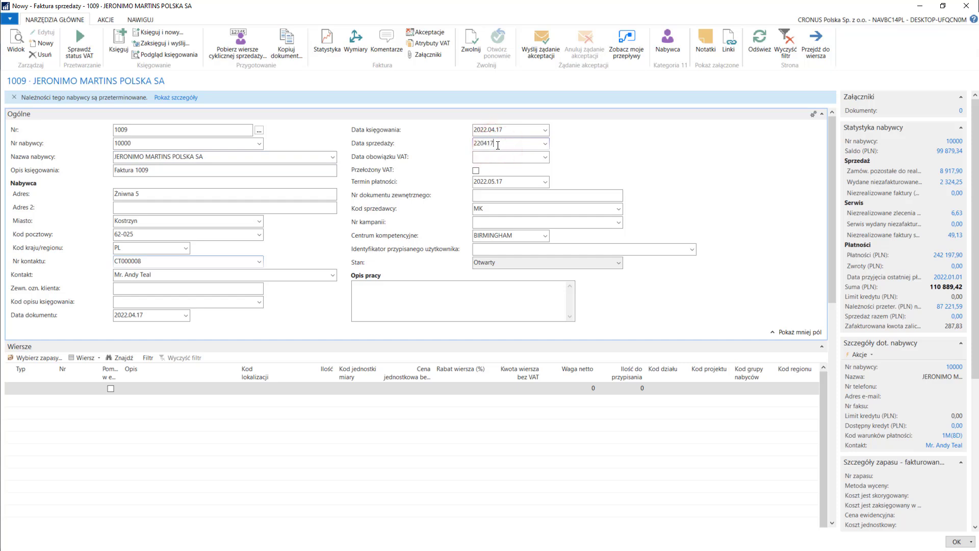
{"action": "key", "text": "Tab"}
Start the first invoice line and set its type to Zasób (resource)
{"action": "left_click", "coordinate": [29, 389]}
{"action": "left_click", "coordinate": [52, 391]}
{"action": "left_click", "coordinate": [30, 421]}
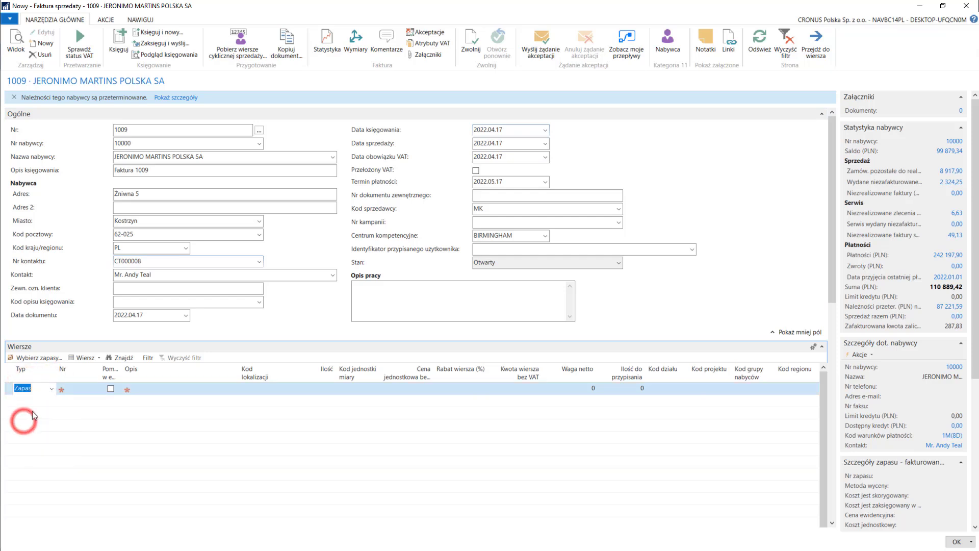
{"action": "left_click", "coordinate": [52, 389]}
{"action": "left_click", "coordinate": [32, 429]}
From the line's resource lookup, open the full list and review the unit price and general product posting group on the first employee resource's card
{"action": "left_click", "coordinate": [94, 357]}
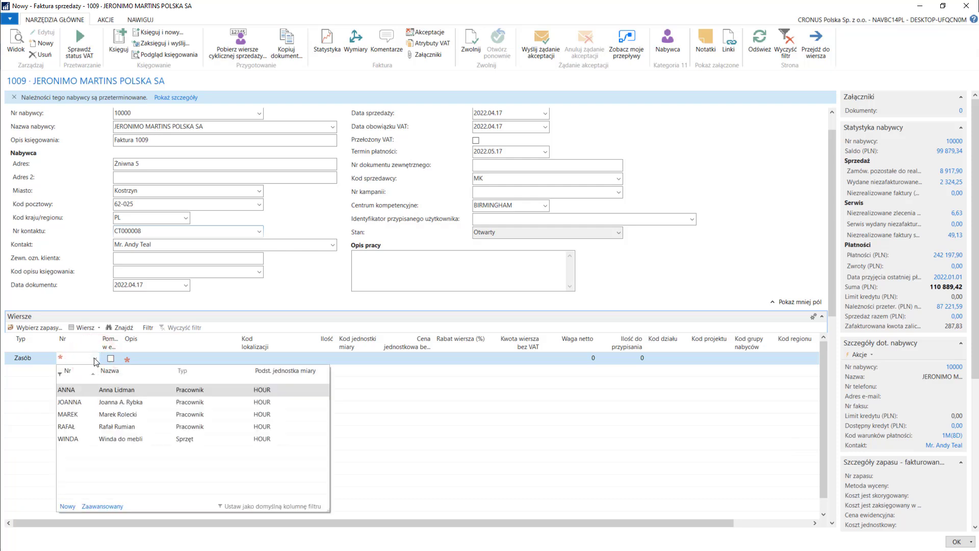
{"action": "left_click", "coordinate": [101, 506]}
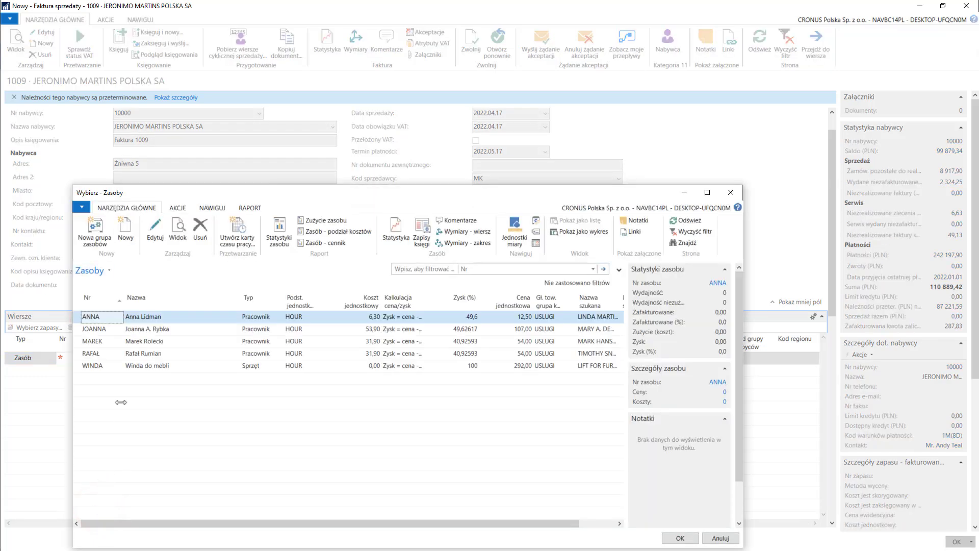
{"action": "left_click", "coordinate": [156, 232]}
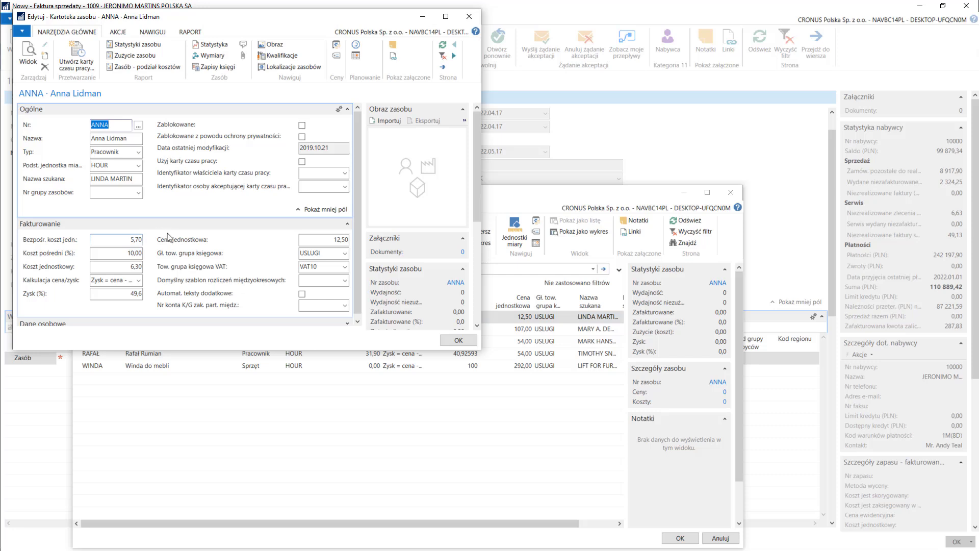
{"action": "left_click", "coordinate": [190, 240]}
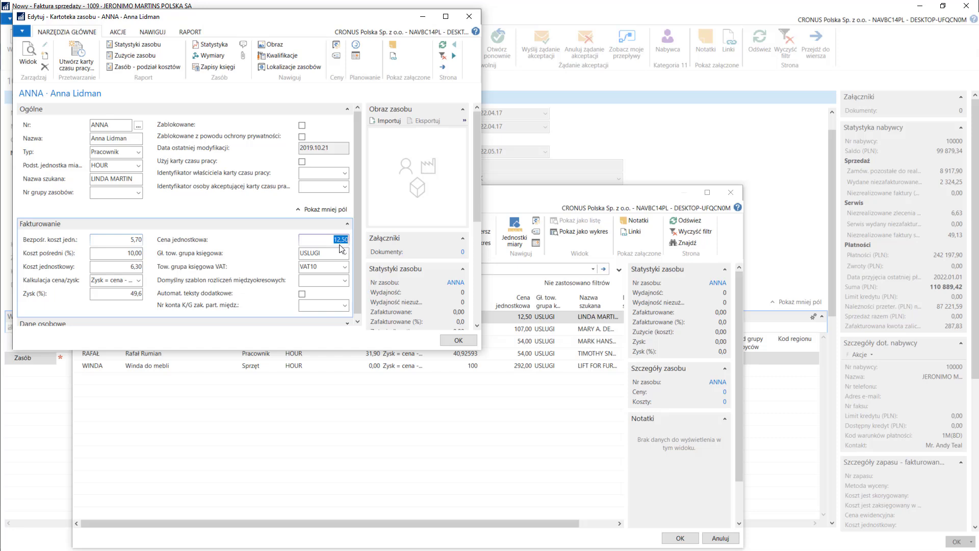
{"action": "left_click", "coordinate": [188, 254]}
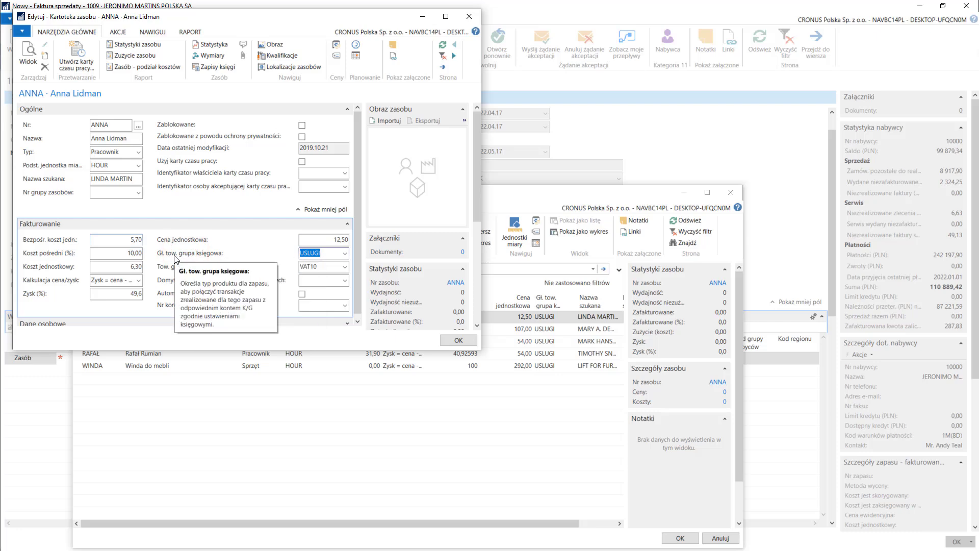
{"action": "key", "text": "Escape"}
Review the unit price and general product posting group on the WINDA resource card, and close the resource list
{"action": "left_click", "coordinate": [99, 367]}
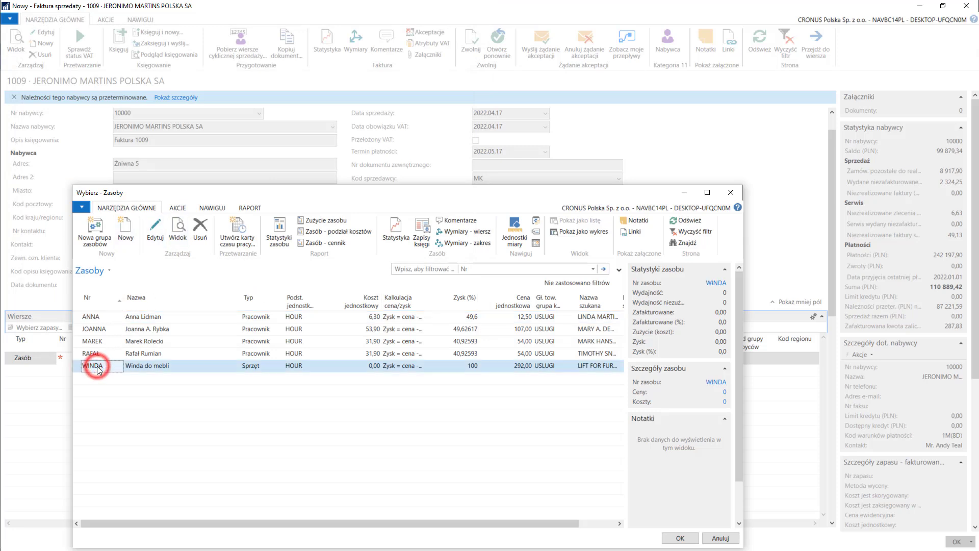
{"action": "left_click", "coordinate": [153, 232]}
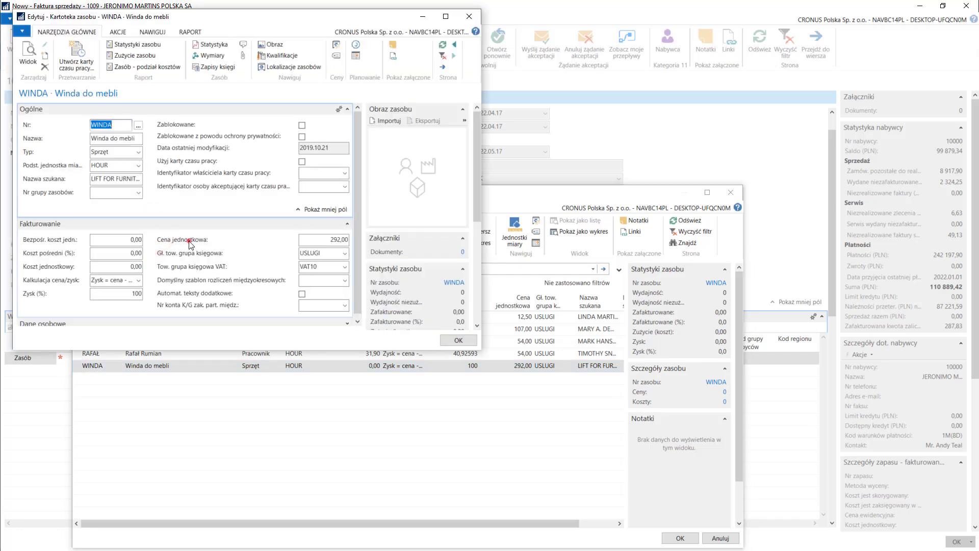
{"action": "left_click", "coordinate": [188, 246]}
{"action": "left_click", "coordinate": [190, 253]}
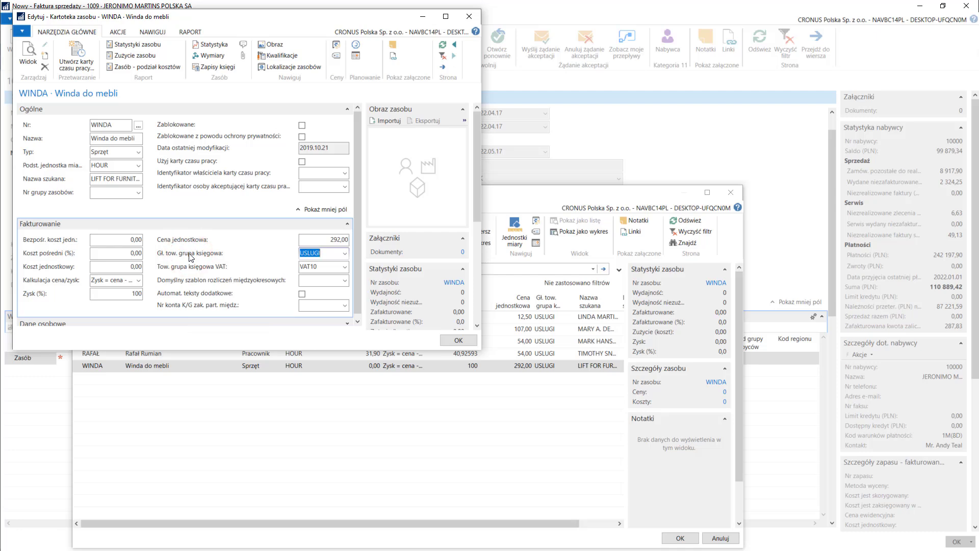
{"action": "key", "text": "Escape"}
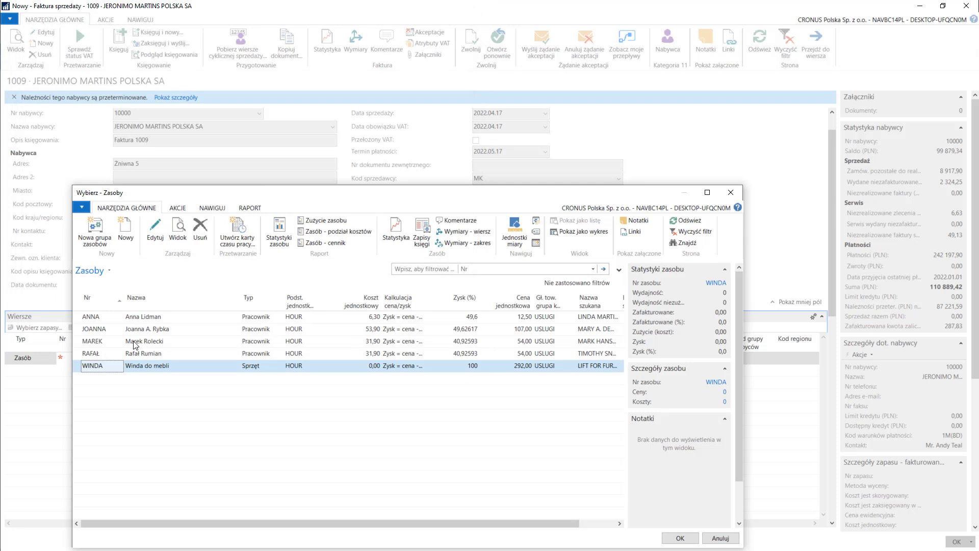
{"action": "key", "text": "Escape"}
Assign the first employee resource to the first invoice line and add a second Zasób line for WINDA
{"action": "left_click", "coordinate": [94, 358]}
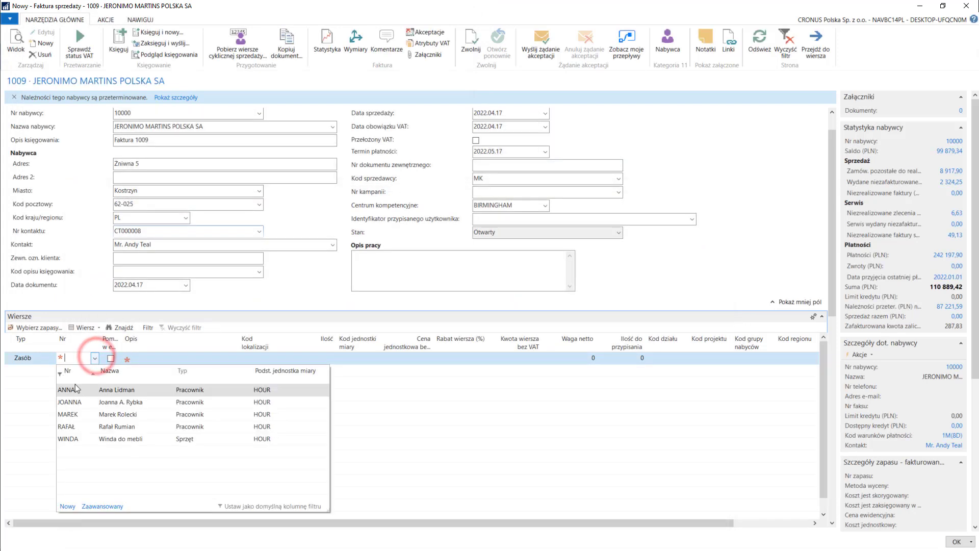
{"action": "left_click", "coordinate": [76, 389]}
{"action": "left_click", "coordinate": [31, 370]}
{"action": "key", "text": "Tab"}
{"action": "left_click", "coordinate": [95, 371]}
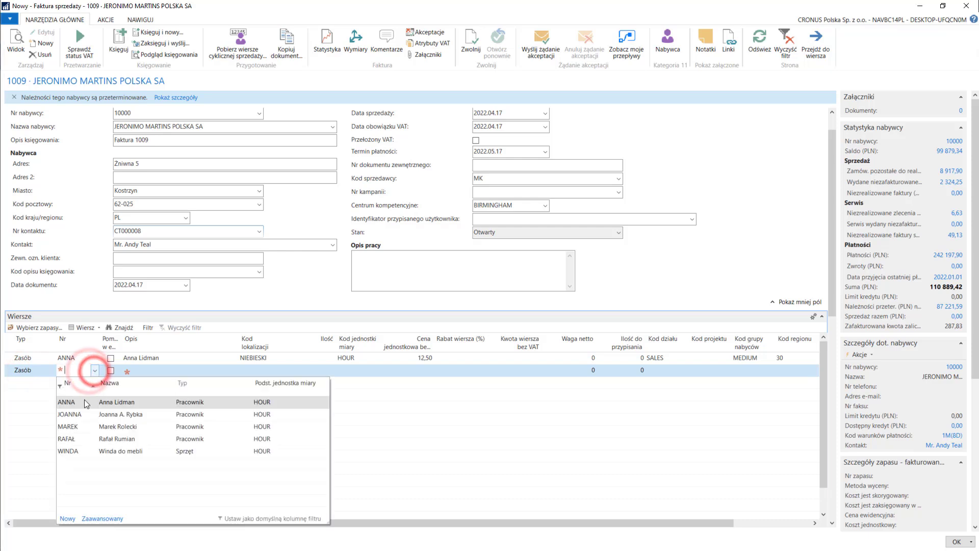
{"action": "left_click", "coordinate": [68, 451]}
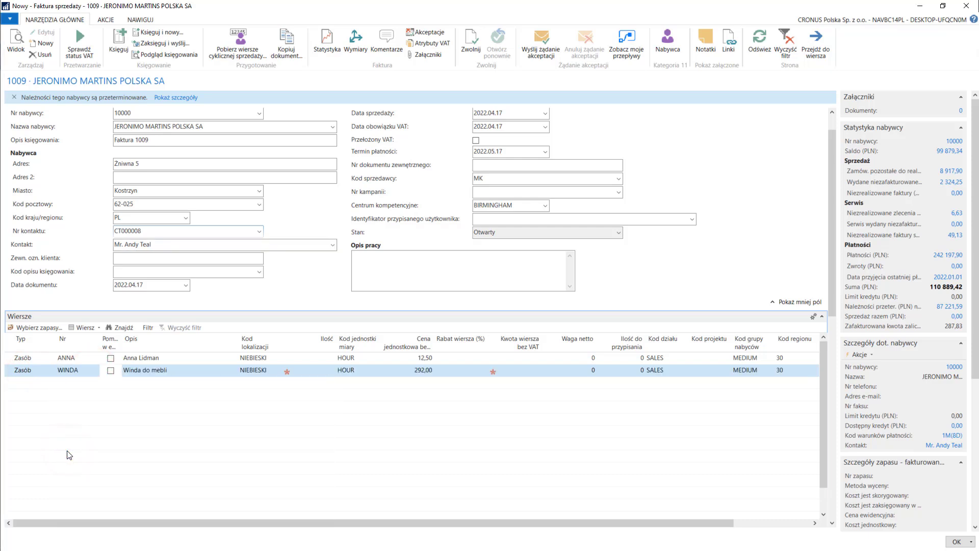
Set the quantity to 10 on the employee resource line and 2 on the WINDA line
{"action": "left_click", "coordinate": [418, 370]}
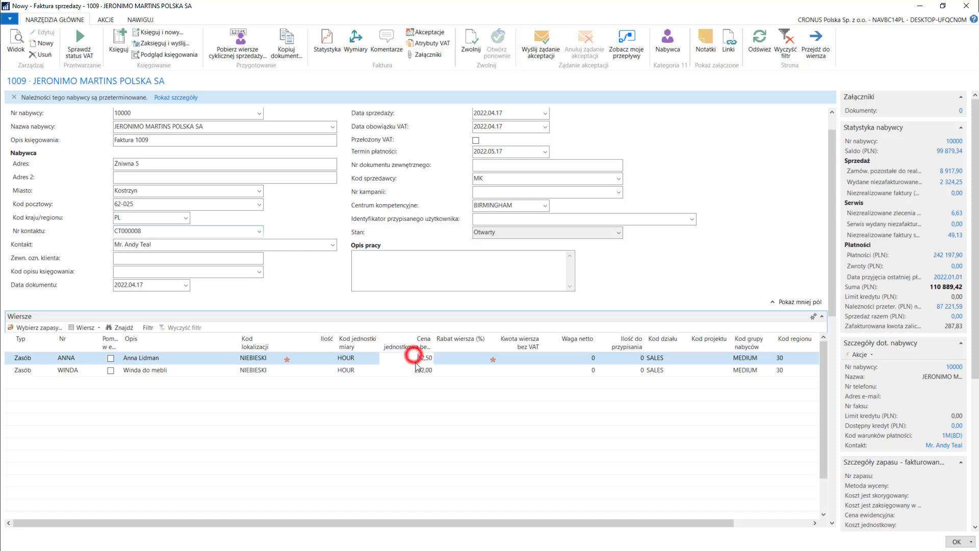
{"action": "left_click", "coordinate": [321, 360]}
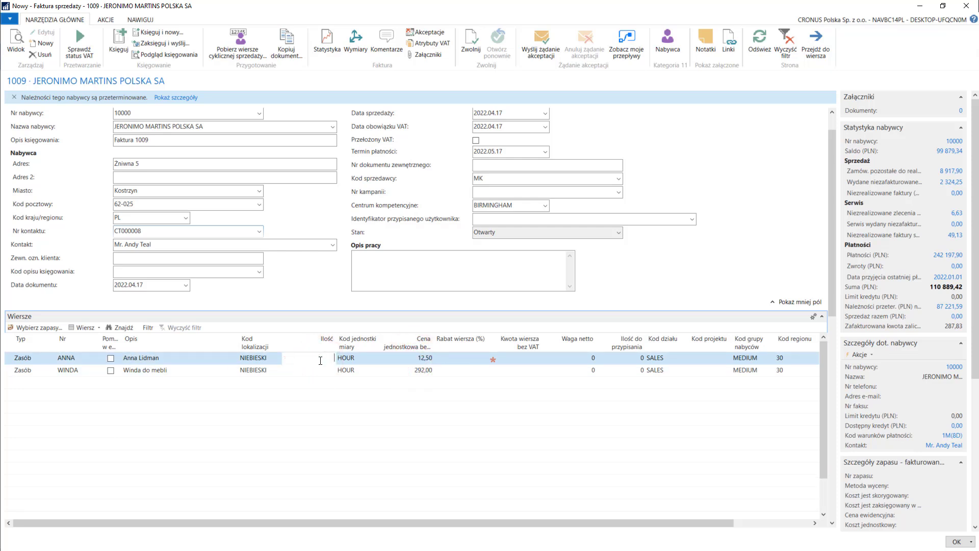
{"action": "type", "text": "10"}
{"action": "key", "text": "Down"}
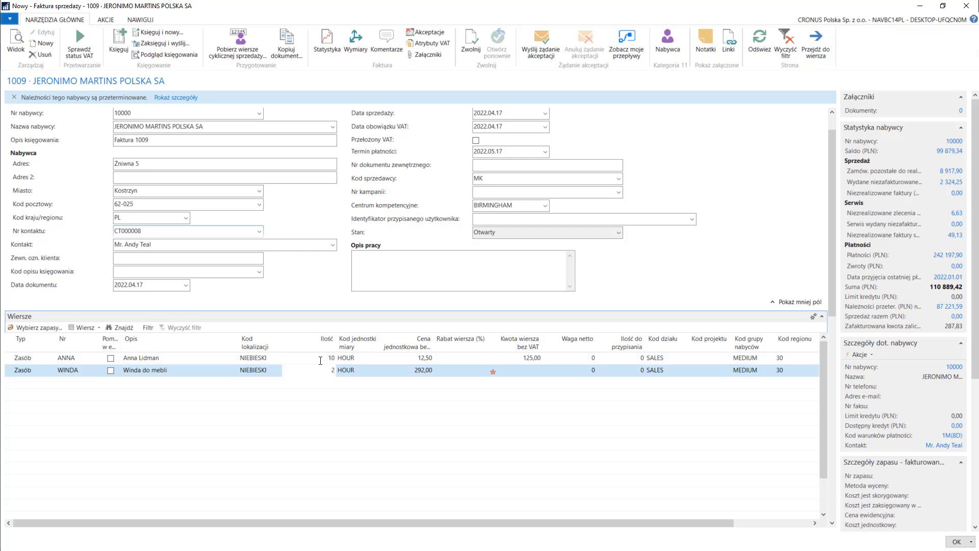
{"action": "type", "text": "2"}
{"action": "key", "text": "Tab"}
Examine the department, customer group and region dimension codes on the first invoice line
{"action": "left_click_drag", "start_coordinate": [446, 522], "coordinate": [595, 532]}
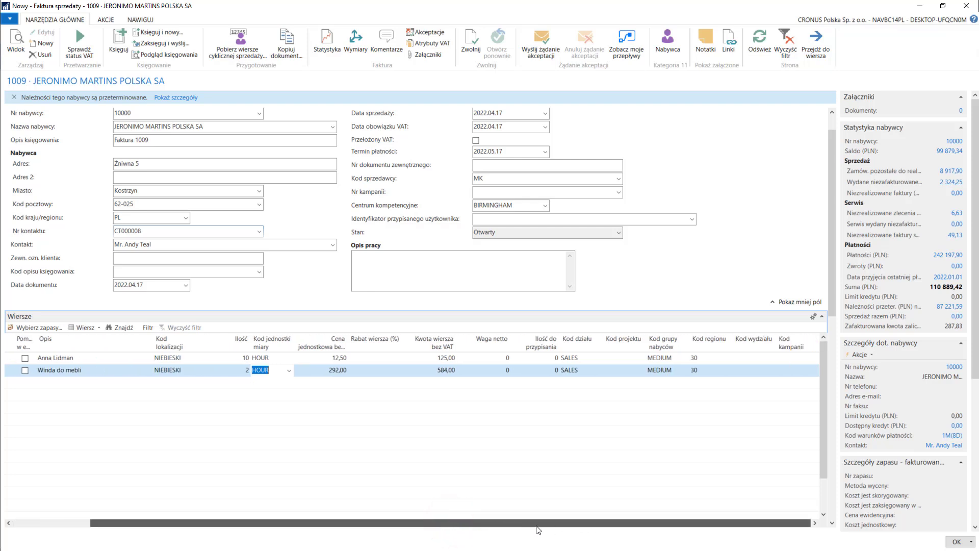
{"action": "left_click", "coordinate": [574, 358]}
{"action": "left_click", "coordinate": [661, 358]}
{"action": "left_click", "coordinate": [702, 358]}
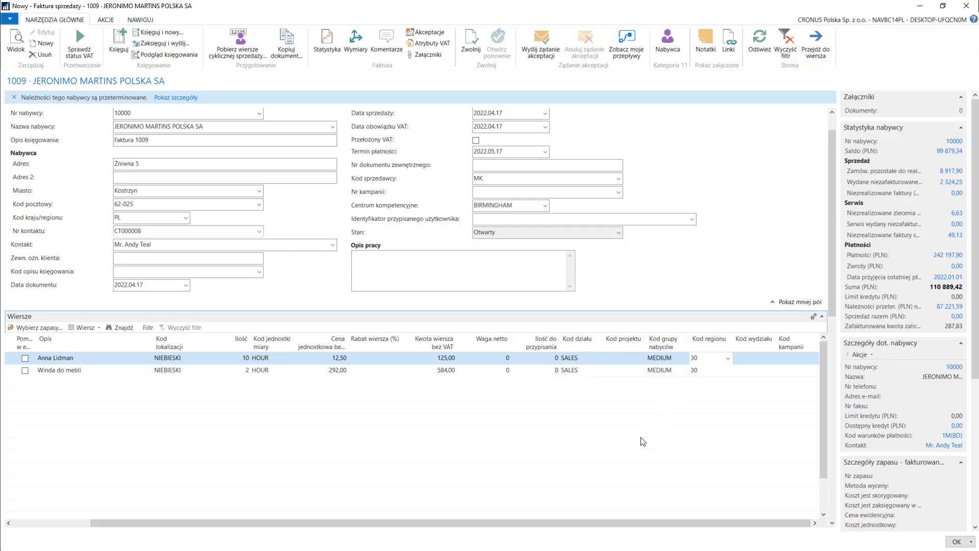
{"action": "left_click_drag", "start_coordinate": [579, 519], "coordinate": [361, 518]}
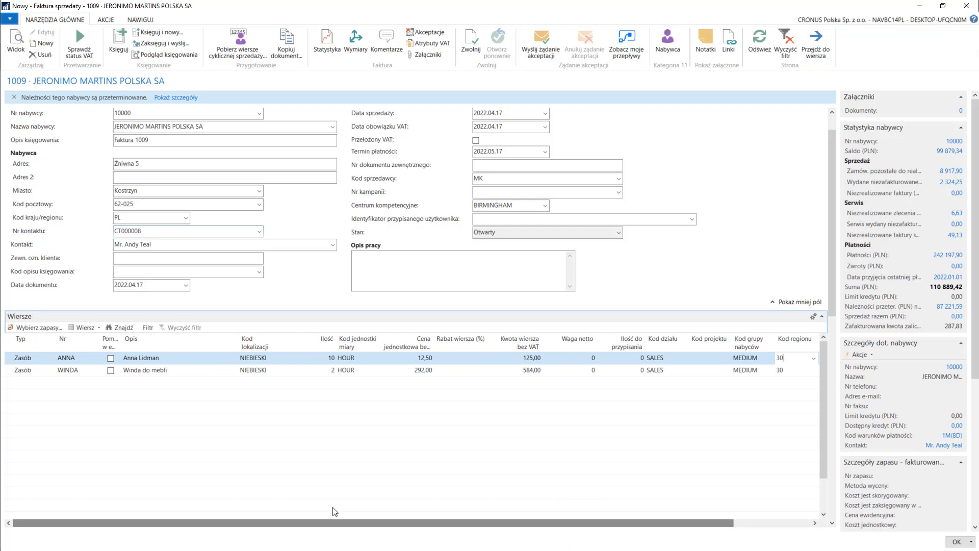
Add a third invoice line with the type Środek trwały (fixed asset)
{"action": "left_click", "coordinate": [23, 382]}
{"action": "left_click", "coordinate": [51, 382]}
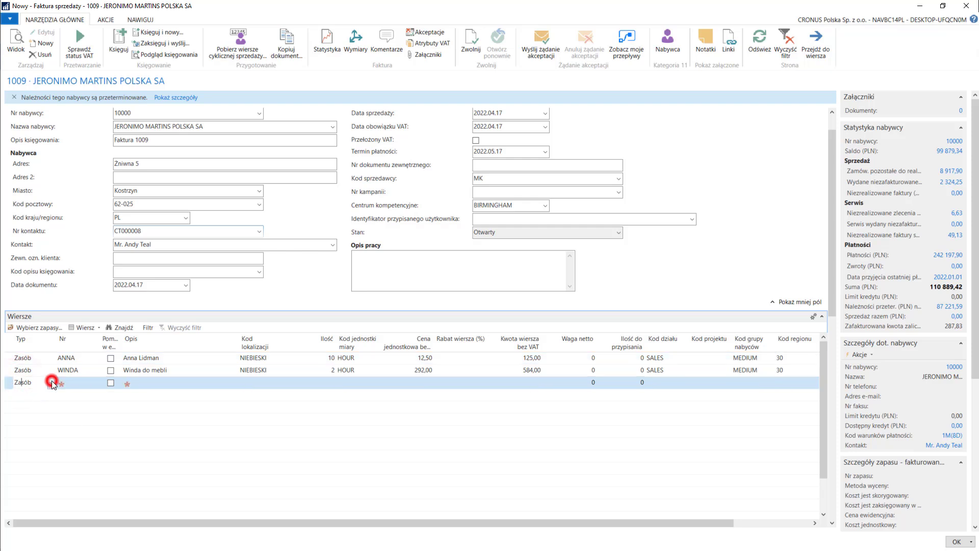
{"action": "left_click", "coordinate": [39, 433]}
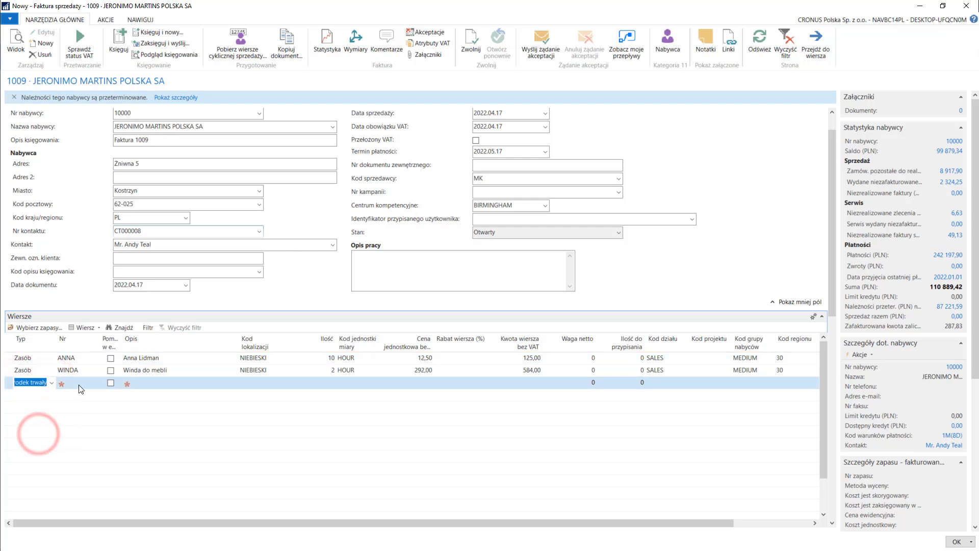
{"action": "key", "text": "Tab"}
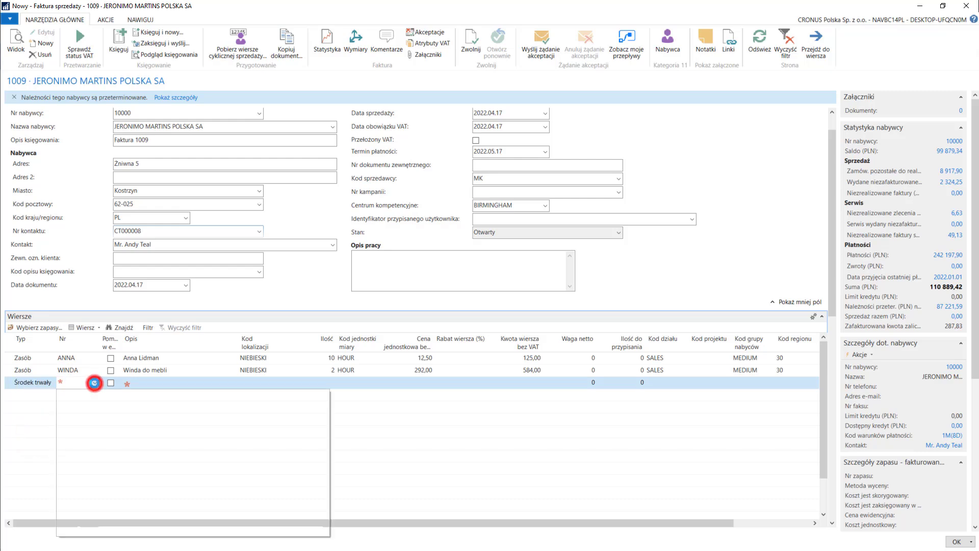
Open the full fixed asset list from the third line, enlarge its window, and open the Mercedes 300 asset card
{"action": "left_click", "coordinate": [94, 384]}
{"action": "left_click", "coordinate": [102, 532]}
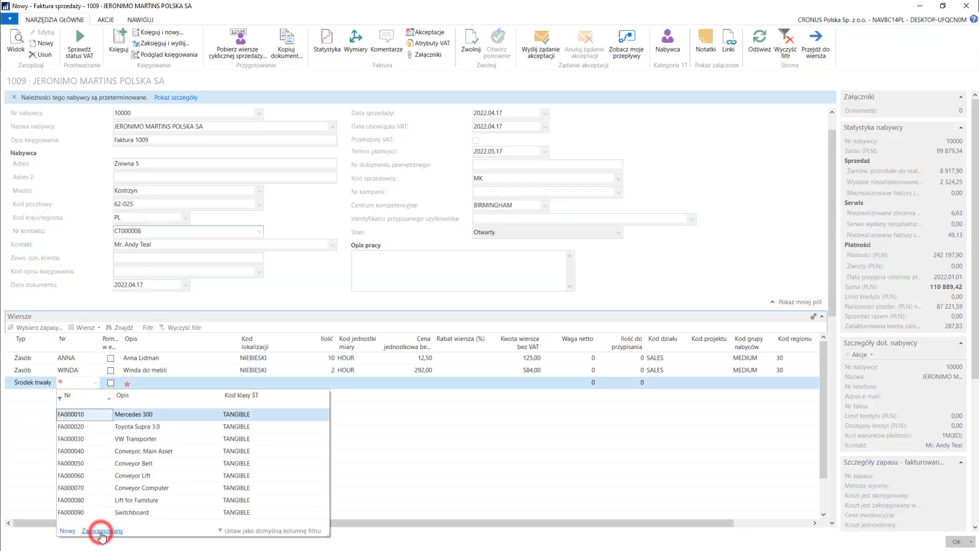
{"action": "left_click_drag", "start_coordinate": [191, 193], "coordinate": [204, 65]}
{"action": "left_click_drag", "start_coordinate": [618, 425], "coordinate": [766, 488]}
{"action": "left_click", "coordinate": [126, 110]}
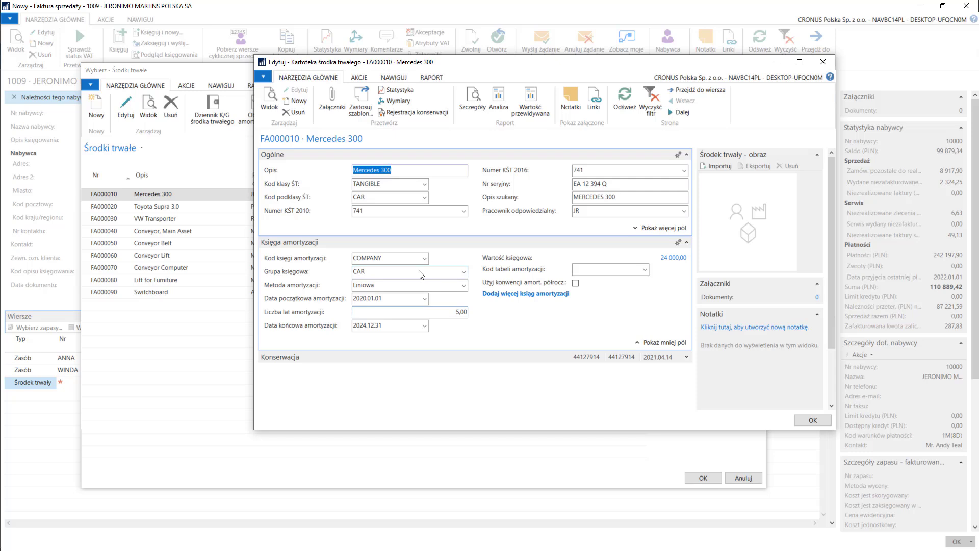
Review the G/L accounts of the CAR group in the fixed asset posting groups list and return to the asset card
{"action": "left_click", "coordinate": [463, 274]}
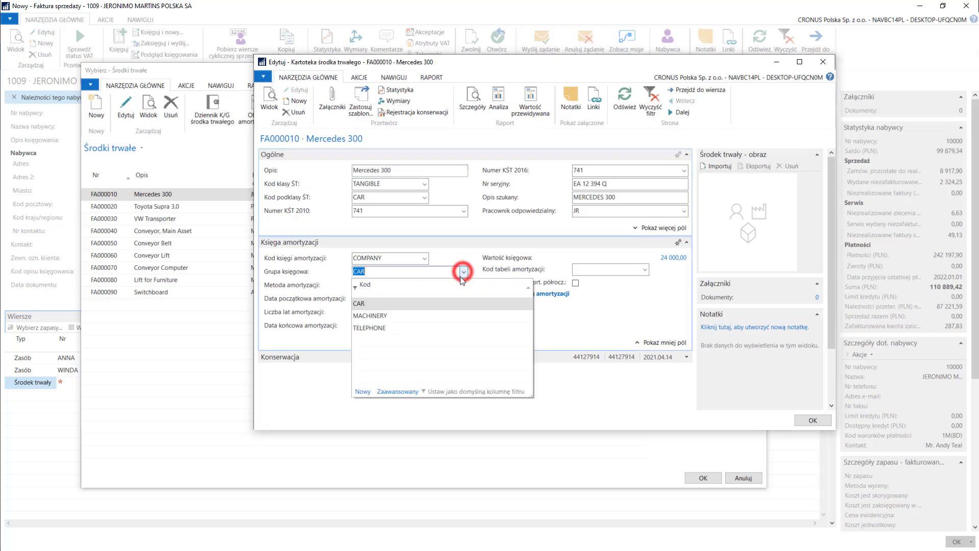
{"action": "left_click", "coordinate": [402, 392]}
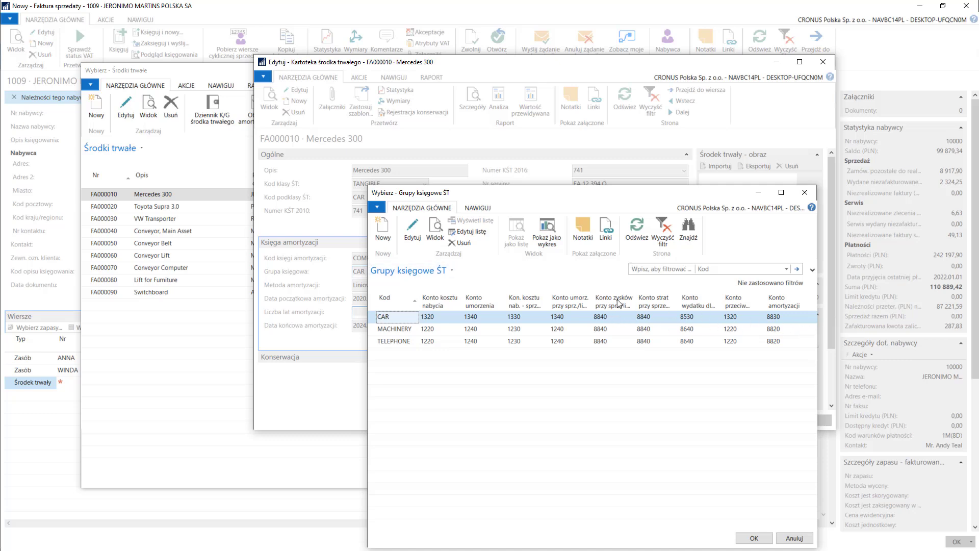
{"action": "mouse_move", "coordinate": [618, 302]}
{"action": "mouse_move", "coordinate": [534, 308]}
{"action": "key", "text": "Return"}
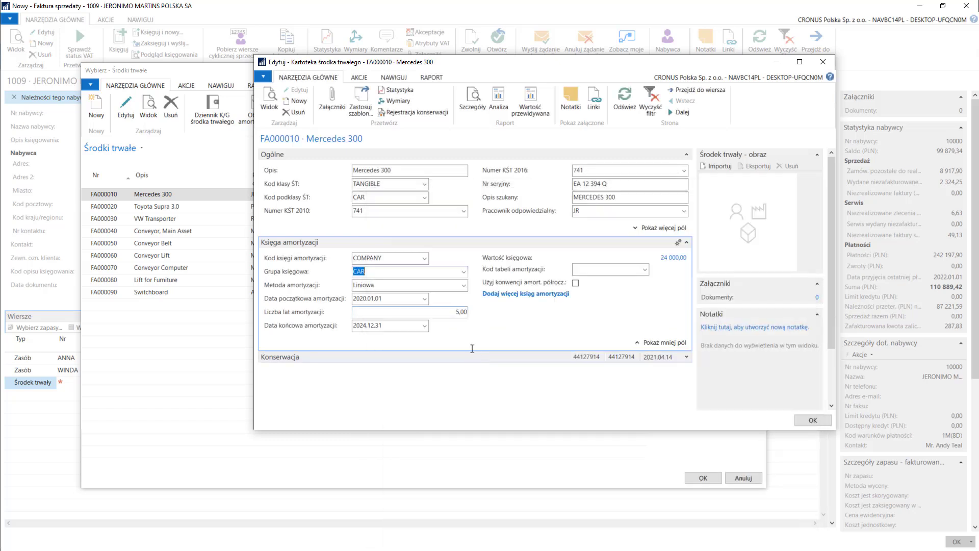
Open the card of the COMPANY depreciation book from the asset's depreciation book list
{"action": "left_click", "coordinate": [425, 259]}
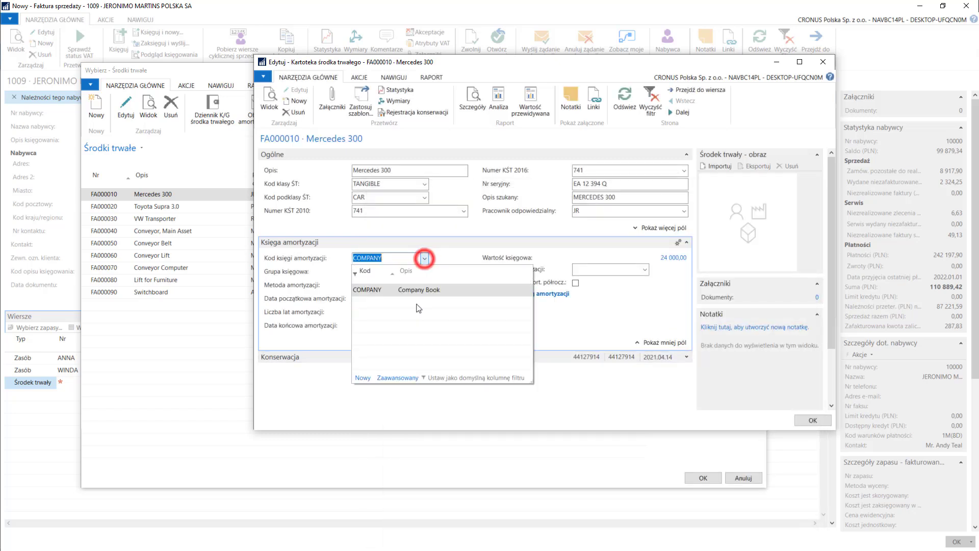
{"action": "left_click", "coordinate": [403, 379]}
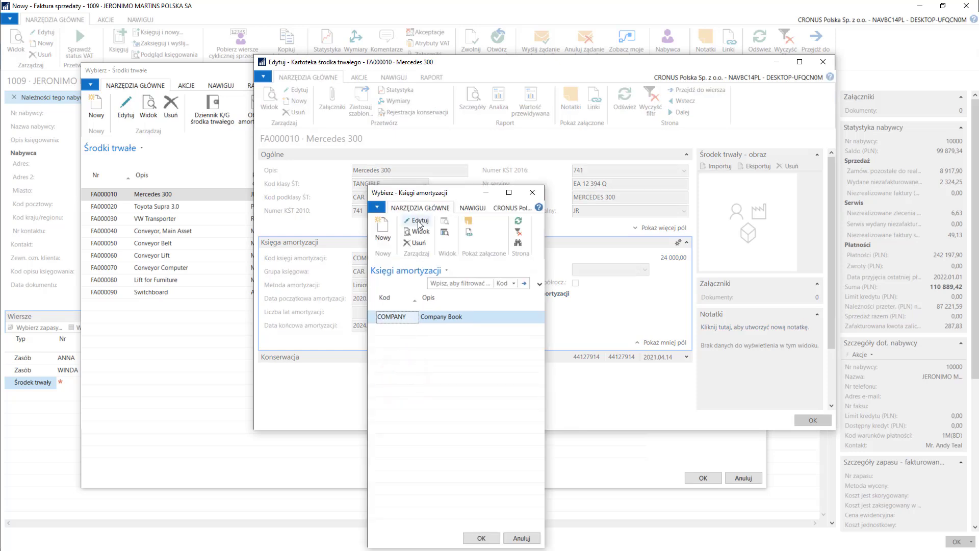
{"action": "left_click", "coordinate": [419, 221]}
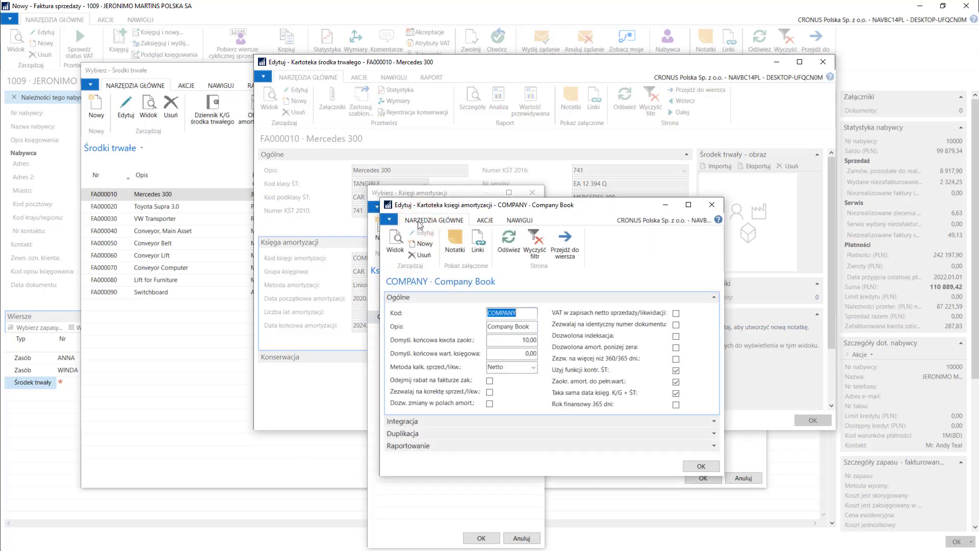
Review the available sale/disposal calculation methods on the COMPANY depreciation book card and return to the fixed asset list
{"action": "mouse_move", "coordinate": [450, 372]}
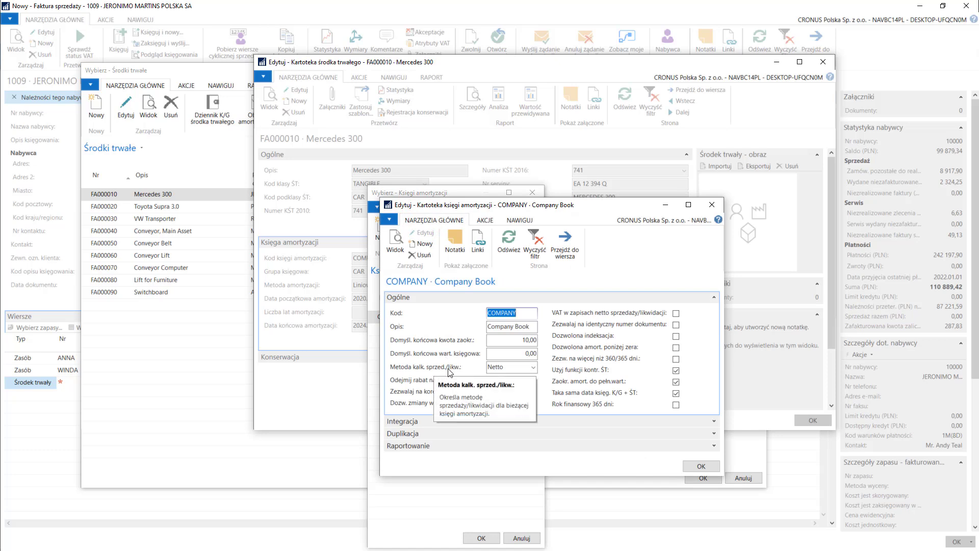
{"action": "left_click", "coordinate": [533, 368]}
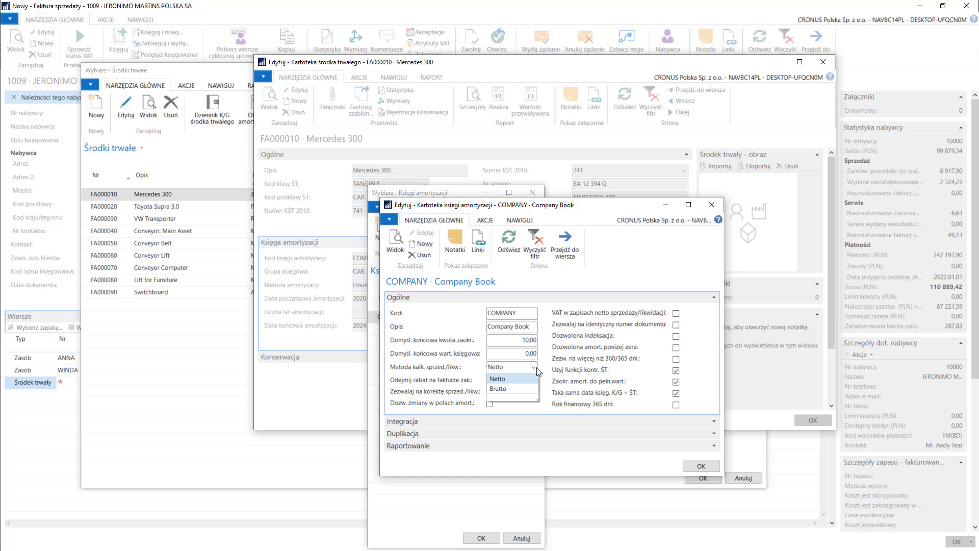
{"action": "left_click", "coordinate": [538, 367]}
{"action": "key", "text": "Escape"}
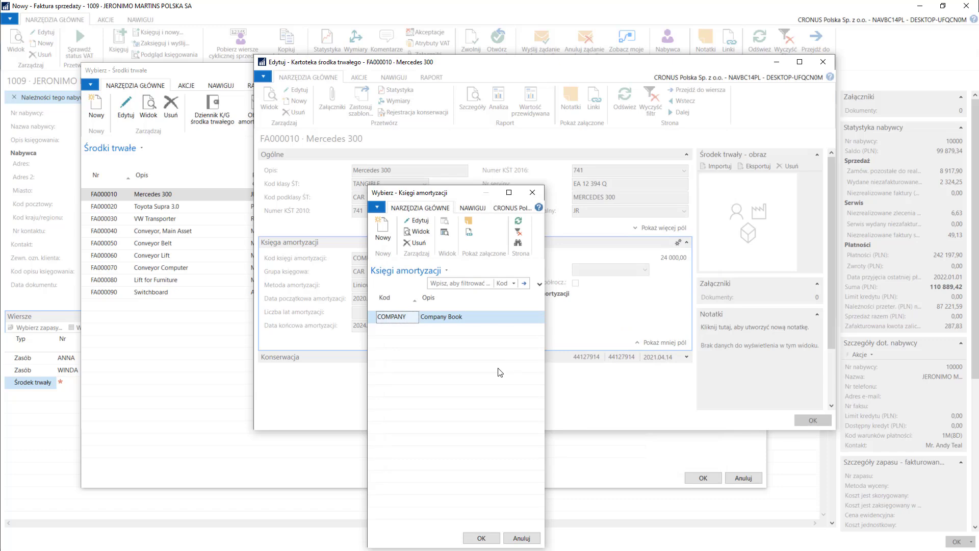
{"action": "key", "text": "Escape"}
{"action": "key", "text": "Escape"}
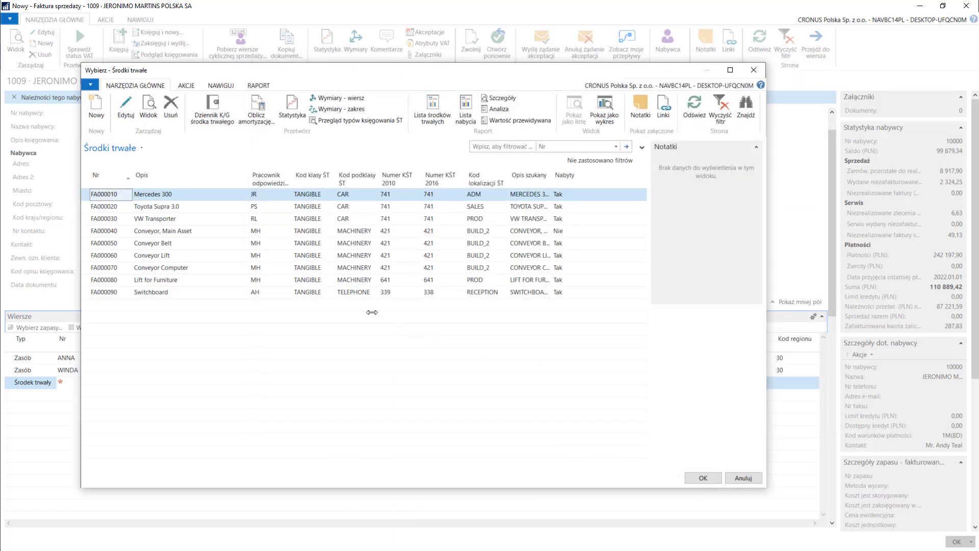
Put asset FA000010 Mercedes 300 on the third invoice line with quantity 1 and unit price 30000
{"action": "double_click", "coordinate": [104, 193]}
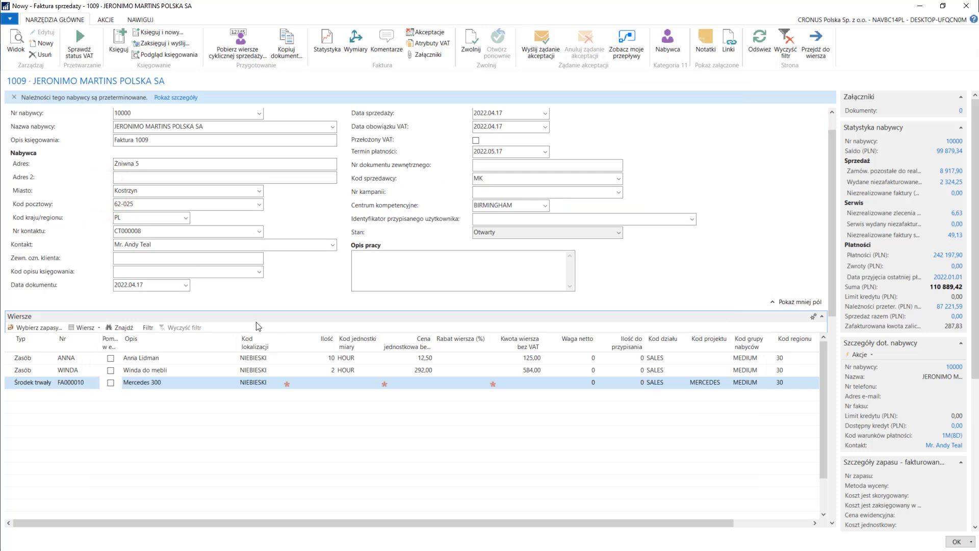
{"action": "left_click", "coordinate": [329, 383]}
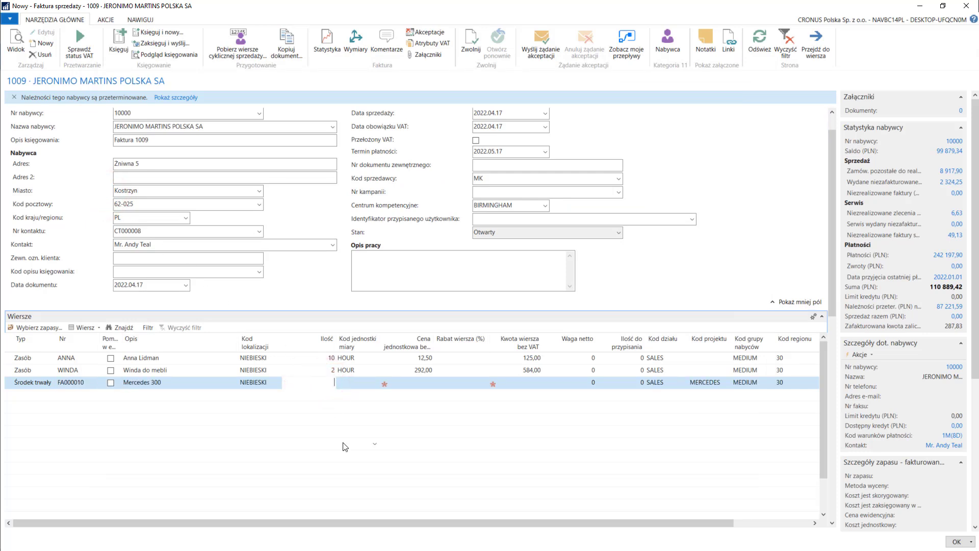
{"action": "type", "text": "1"}
{"action": "key", "text": "Tab"}
{"action": "key", "text": "Tab"}
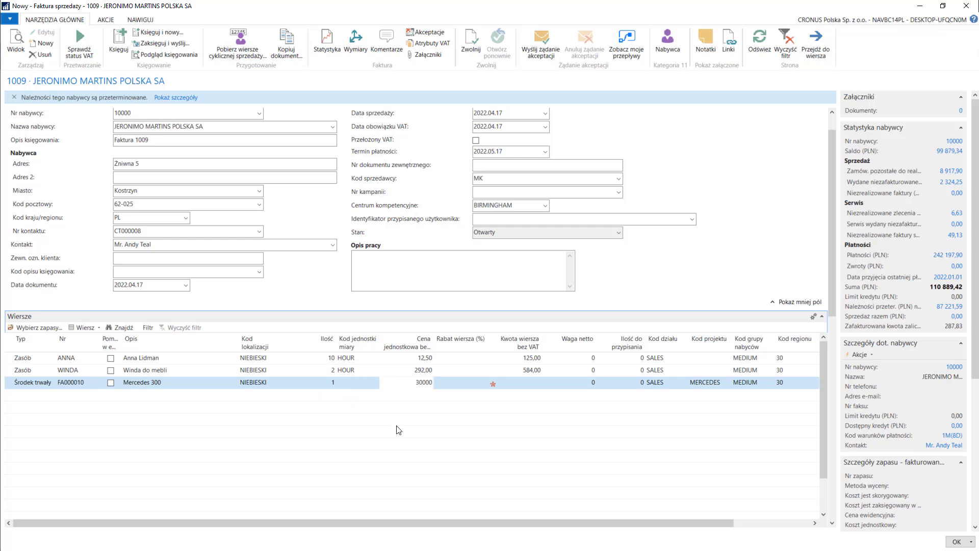
{"action": "key", "text": "Tab"}
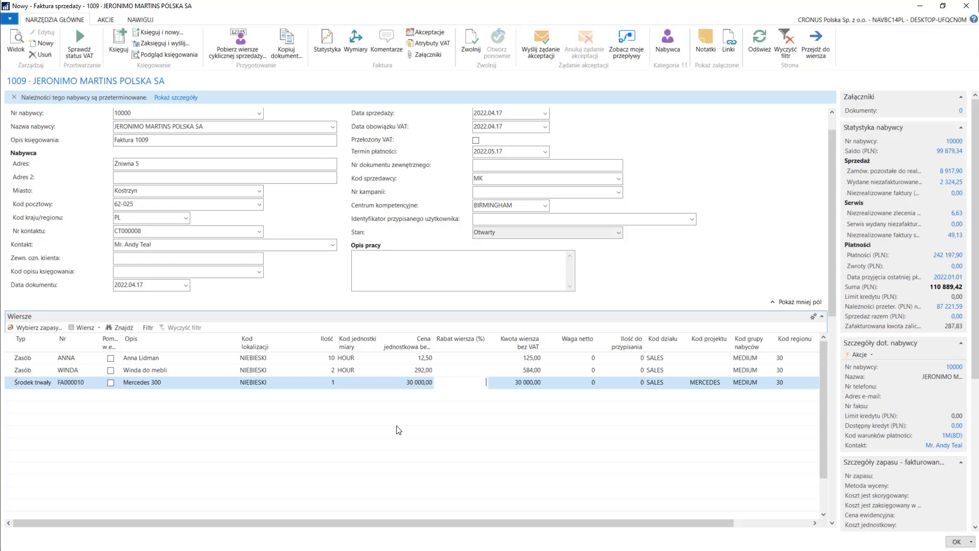
Set the invoice's currency code to EUR in the invoice details
{"action": "left_click_drag", "start_coordinate": [831, 276], "coordinate": [832, 333]}
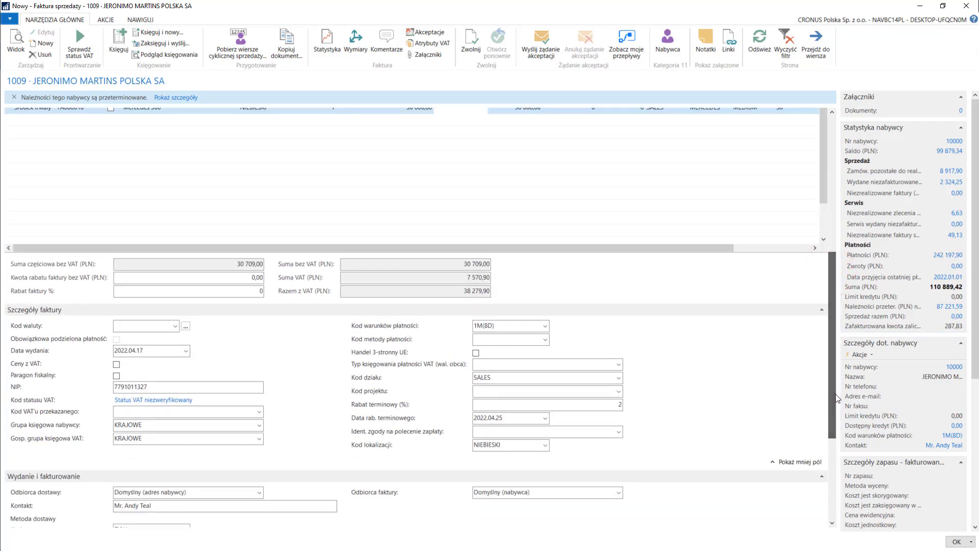
{"action": "left_click", "coordinate": [176, 326]}
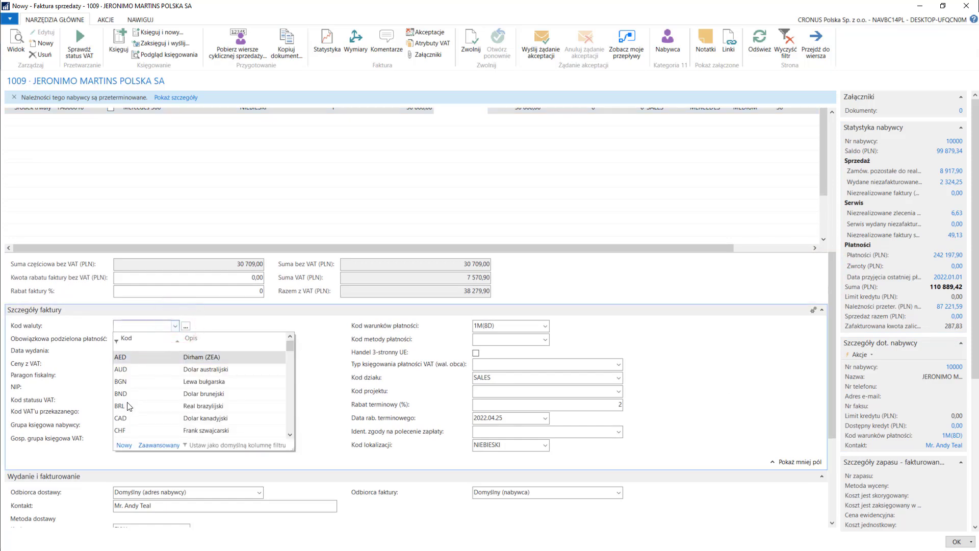
{"action": "scroll", "coordinate": [128, 405], "scroll_direction": "down", "scroll_amount": 3}
{"action": "left_click", "coordinate": [127, 406]}
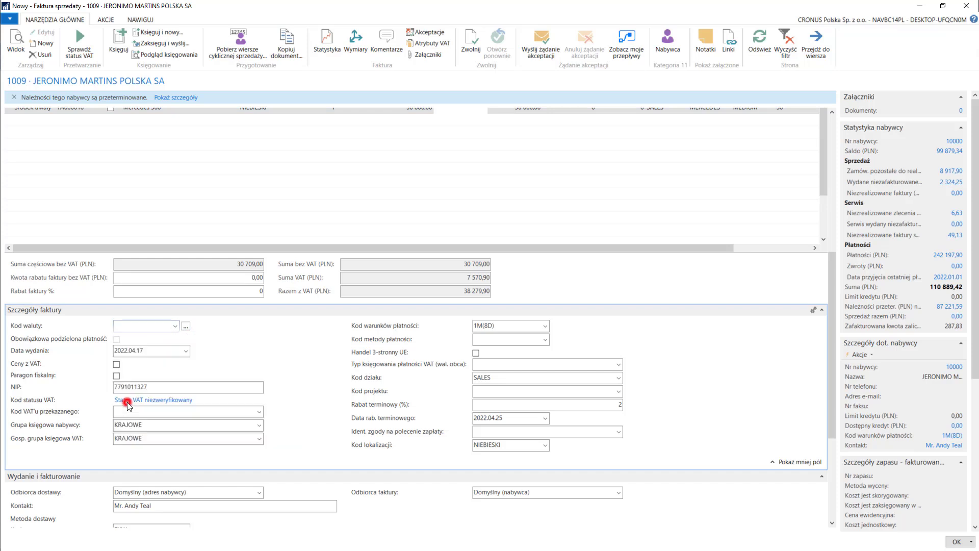
{"action": "left_click", "coordinate": [531, 306]}
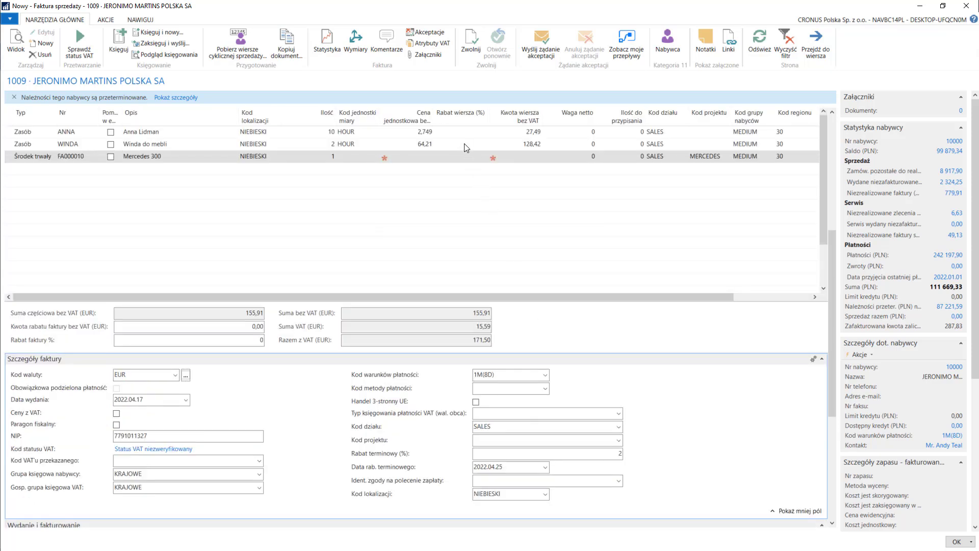
Set the unit prices excluding VAT to 3 for the first resource, 64 for Winda do mebli and 10000 for Mercedes 300
{"action": "left_click", "coordinate": [413, 133]}
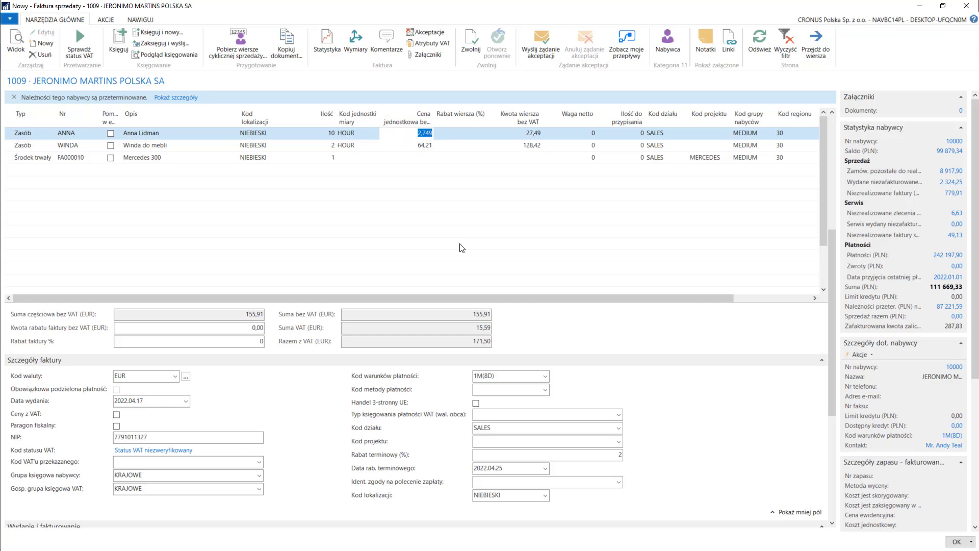
{"action": "type", "text": "3"}
{"action": "key", "text": "Down"}
{"action": "type", "text": "6"}
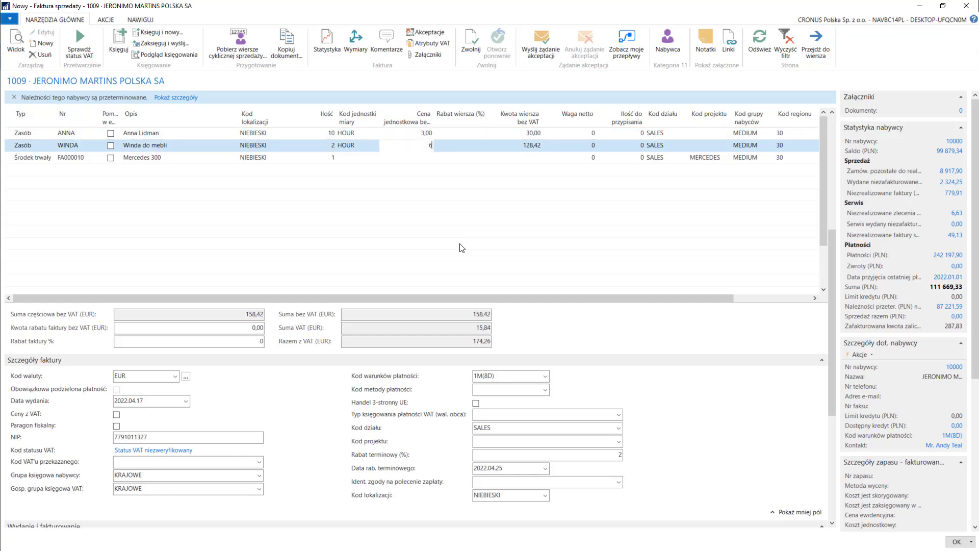
{"action": "type", "text": "4"}
{"action": "key", "text": "Down"}
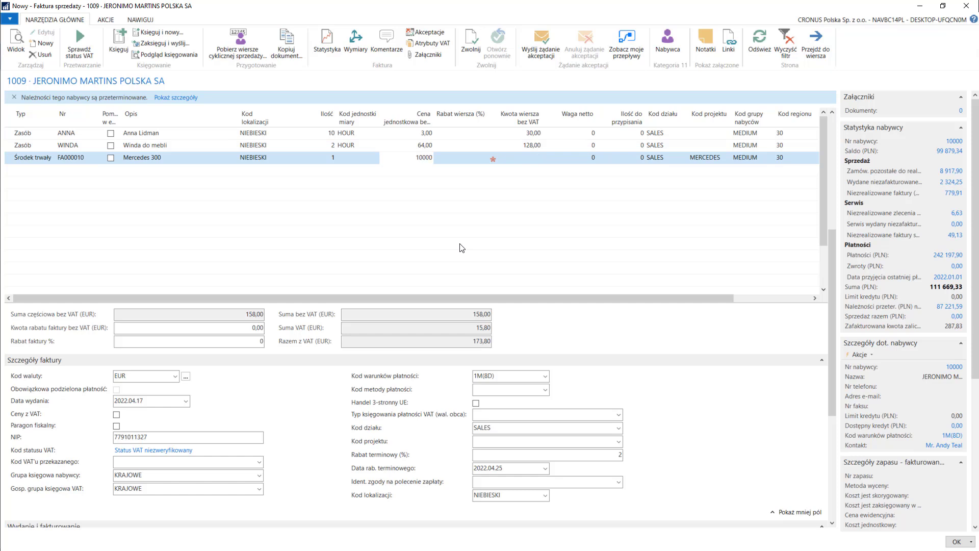
{"action": "type", "text": "10000"}
{"action": "key", "text": "Tab"}
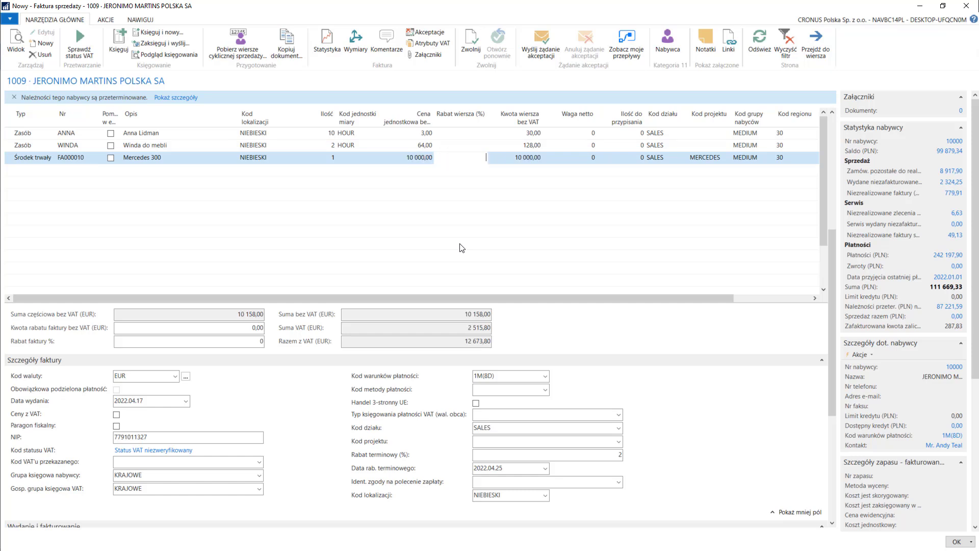
Review the VAT amounts per rate in the invoice statistics and try to preview the posting
{"action": "left_click_drag", "start_coordinate": [524, 296], "coordinate": [455, 295]}
{"action": "left_click", "coordinate": [328, 50]}
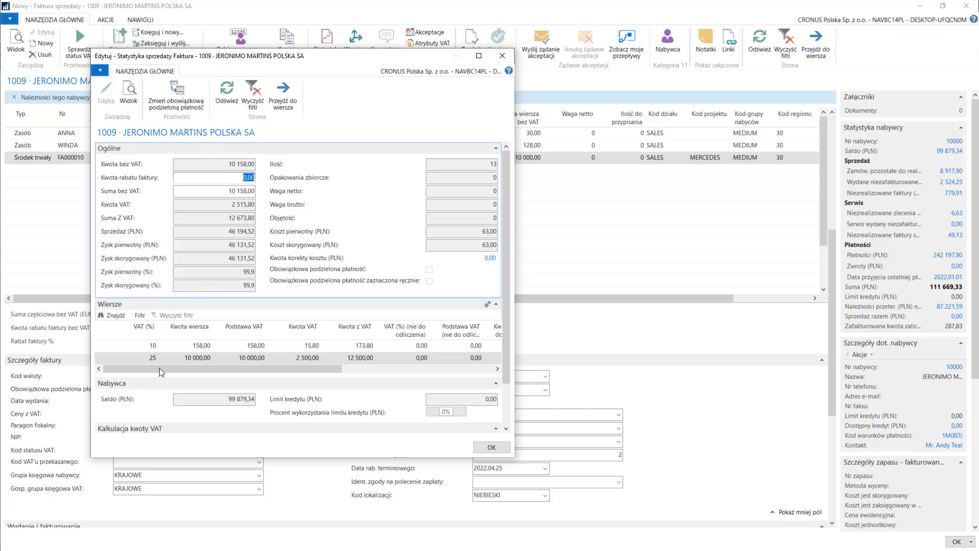
{"action": "mouse_move", "coordinate": [160, 368]}
{"action": "left_mouse_down"}
{"action": "mouse_move", "coordinate": [185, 371]}
{"action": "mouse_move", "coordinate": [148, 364]}
{"action": "left_mouse_up"}
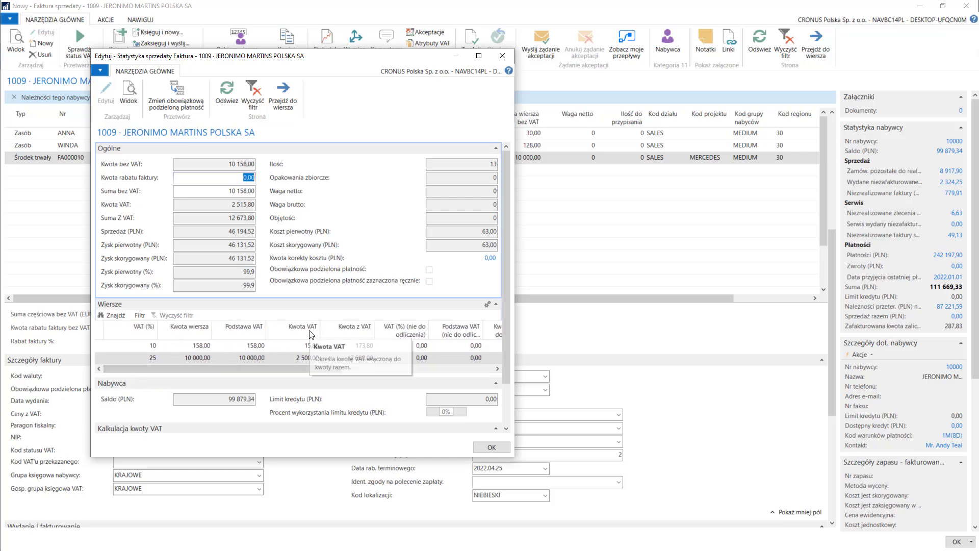
{"action": "key", "text": "Escape"}
{"action": "left_click", "coordinate": [189, 55]}
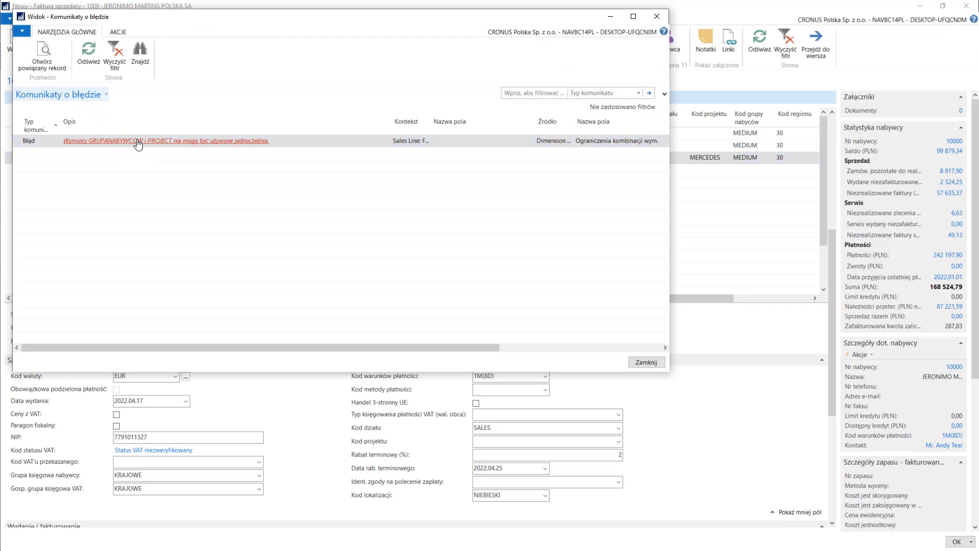
{"action": "key", "text": "Escape"}
Clear the project code on the Mercedes 300 invoice line
{"action": "left_click_drag", "start_coordinate": [586, 298], "coordinate": [637, 294]}
{"action": "left_click", "coordinate": [626, 157]}
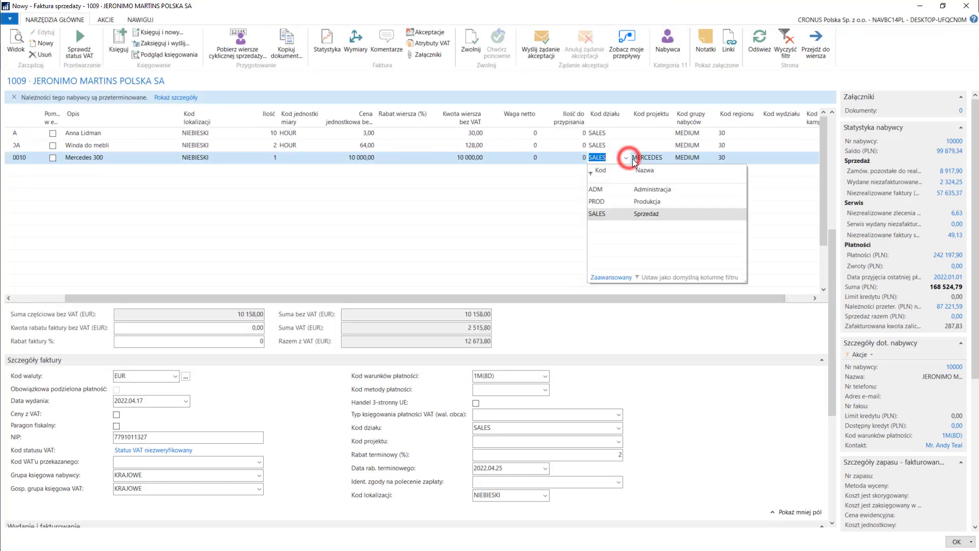
{"action": "key", "text": "Escape"}
{"action": "key", "text": "Tab"}
{"action": "key", "text": "Delete"}
{"action": "key", "text": "Tab"}
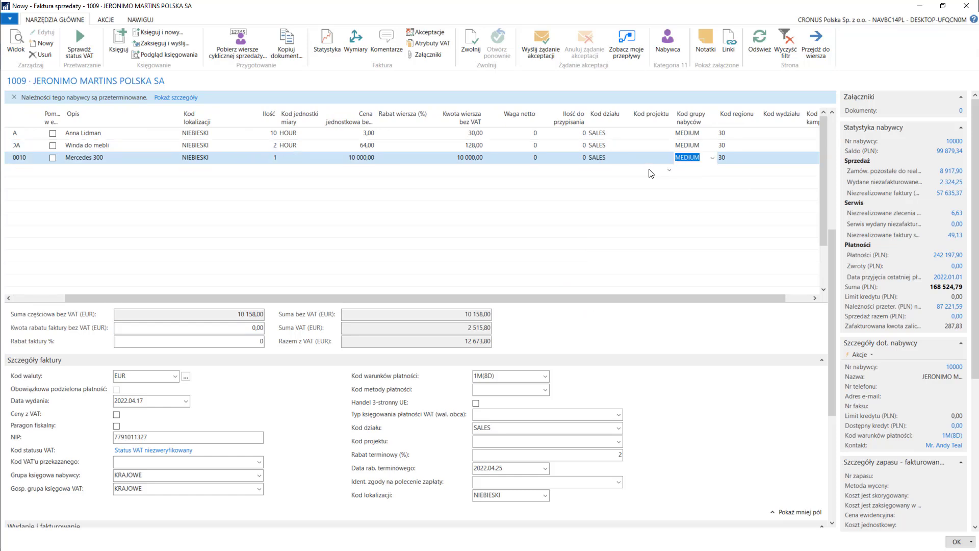
Preview the invoice posting to check which related entries it creates, and close the preview
{"action": "left_click_drag", "start_coordinate": [494, 297], "coordinate": [441, 297]}
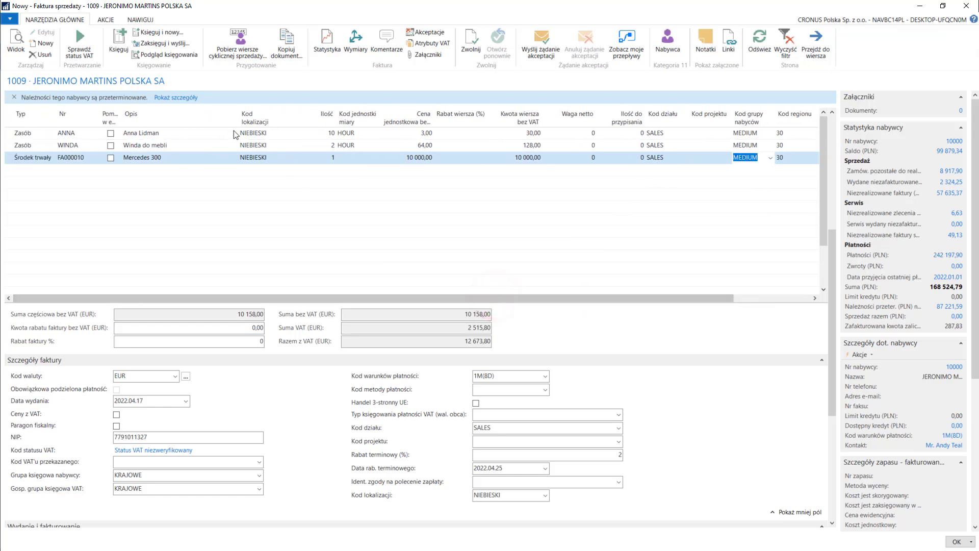
{"action": "left_click", "coordinate": [152, 55]}
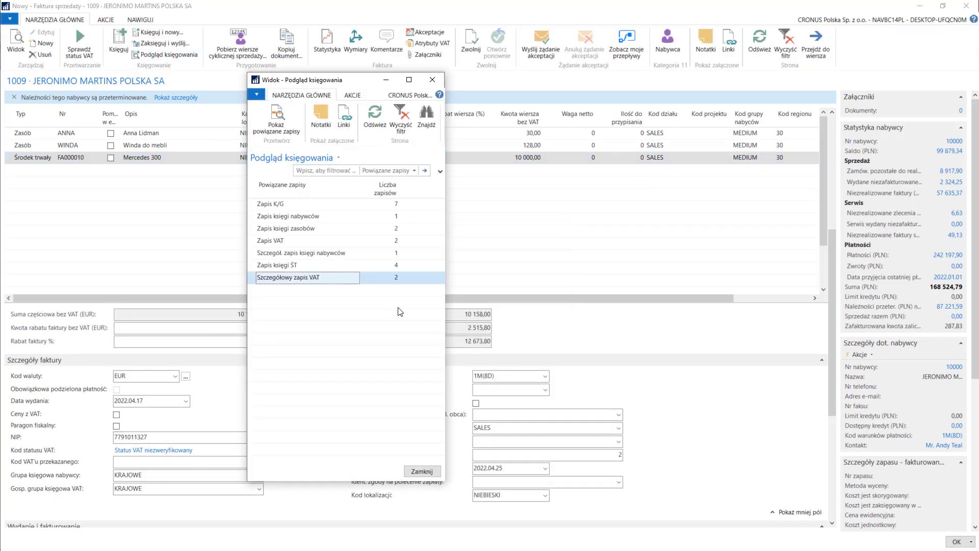
{"action": "key", "text": "Escape"}
Post the sales invoice and open the posted sales invoice
{"action": "left_click", "coordinate": [121, 50]}
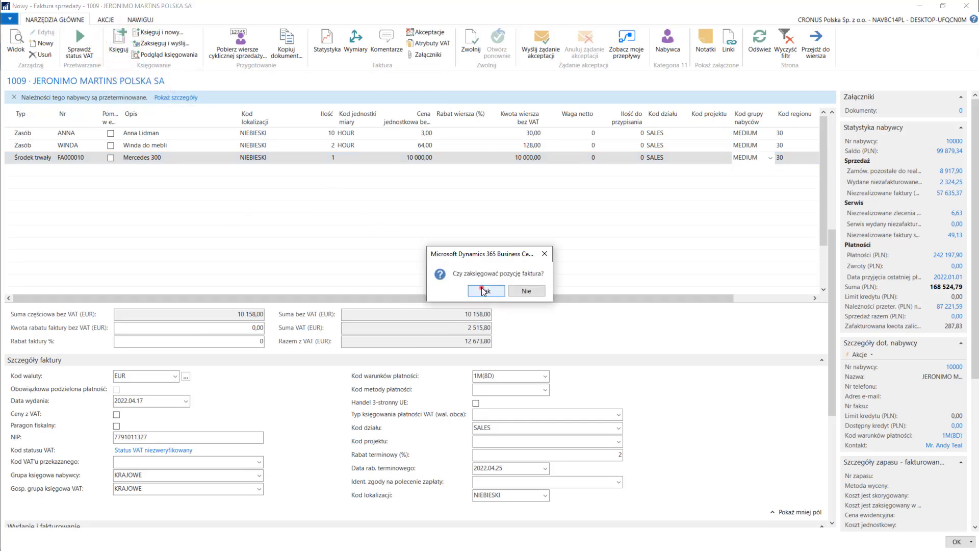
{"action": "left_click", "coordinate": [482, 287]}
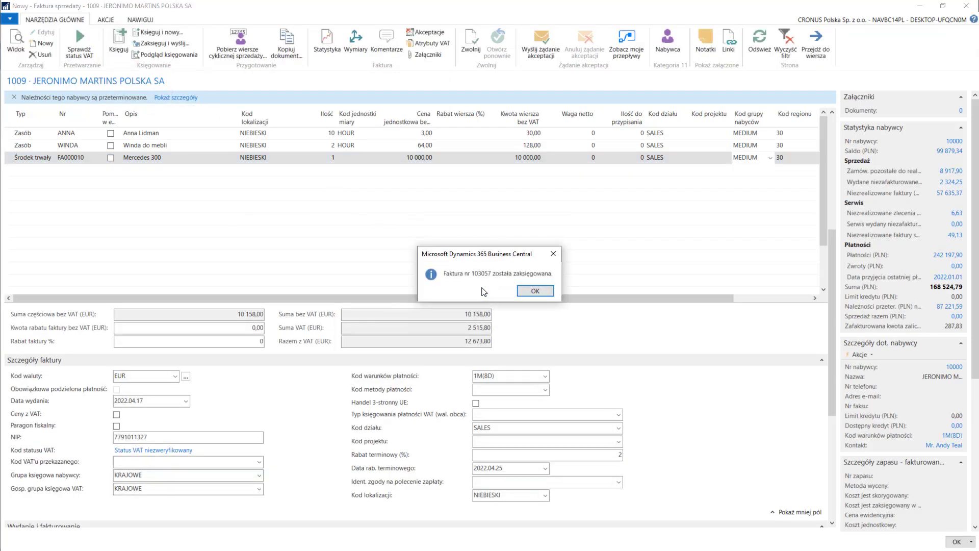
{"action": "left_click", "coordinate": [528, 291]}
{"action": "left_click", "coordinate": [526, 299]}
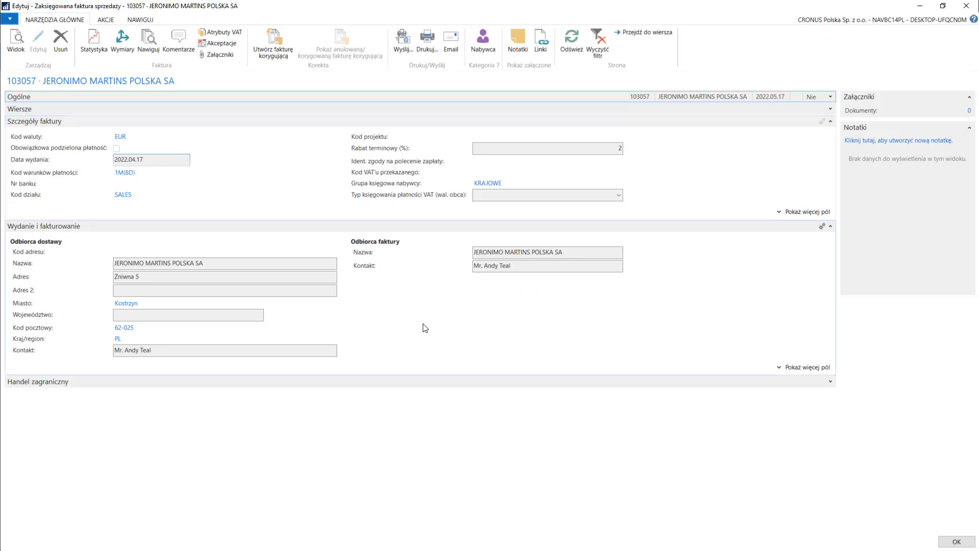
Find the entries related to the posted invoice and examine its resource ledger entries
{"action": "left_click", "coordinate": [148, 45]}
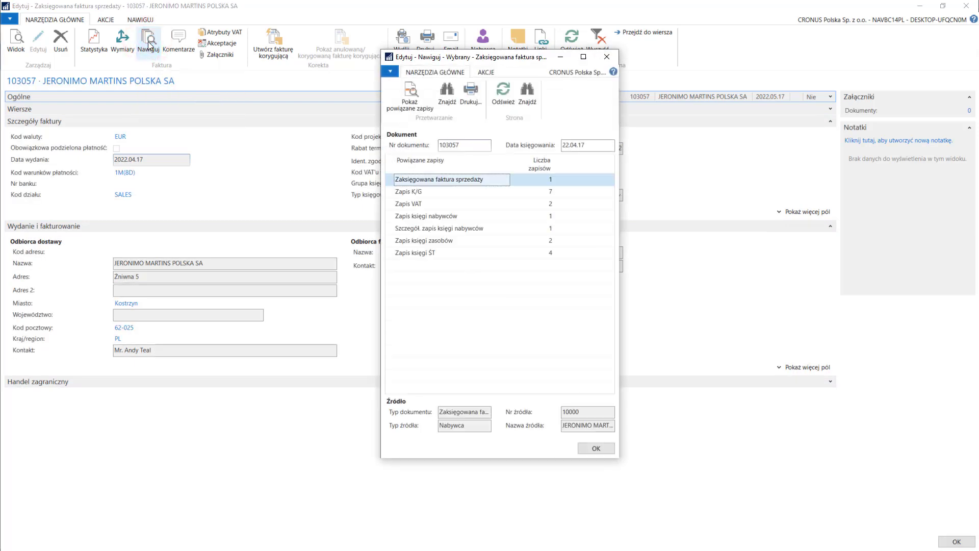
{"action": "left_click", "coordinate": [439, 241]}
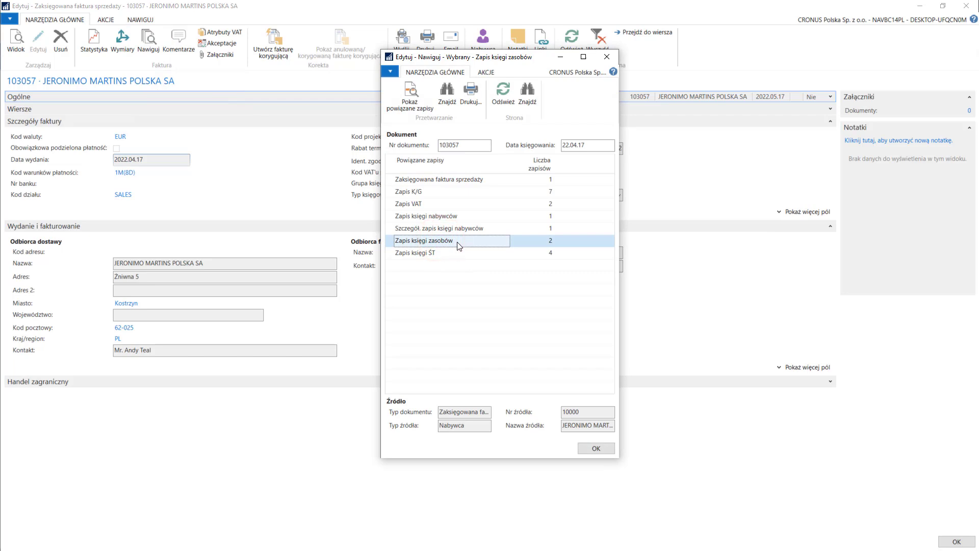
{"action": "left_click", "coordinate": [408, 95]}
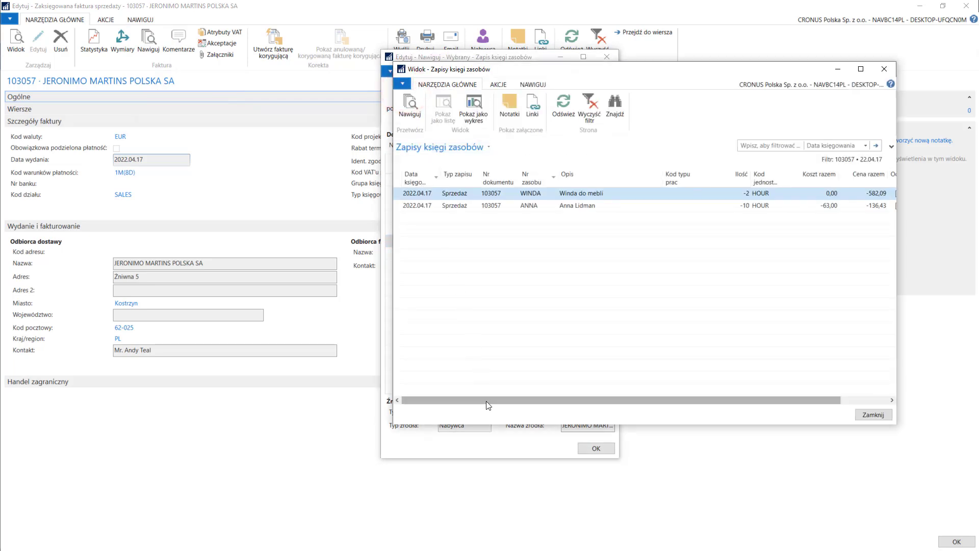
{"action": "mouse_move", "coordinate": [487, 404]}
{"action": "left_mouse_down"}
{"action": "mouse_move", "coordinate": [531, 400]}
{"action": "mouse_move", "coordinate": [490, 397]}
{"action": "left_mouse_up"}
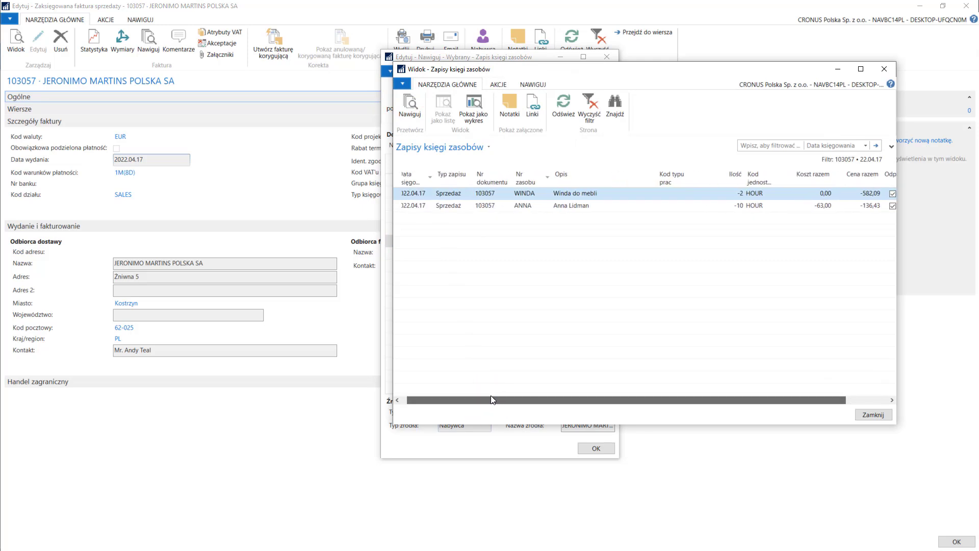
{"action": "key", "text": "Escape"}
Examine the posted invoice's fixed asset ledger entries and return to the list of related entries
{"action": "left_click", "coordinate": [421, 254]}
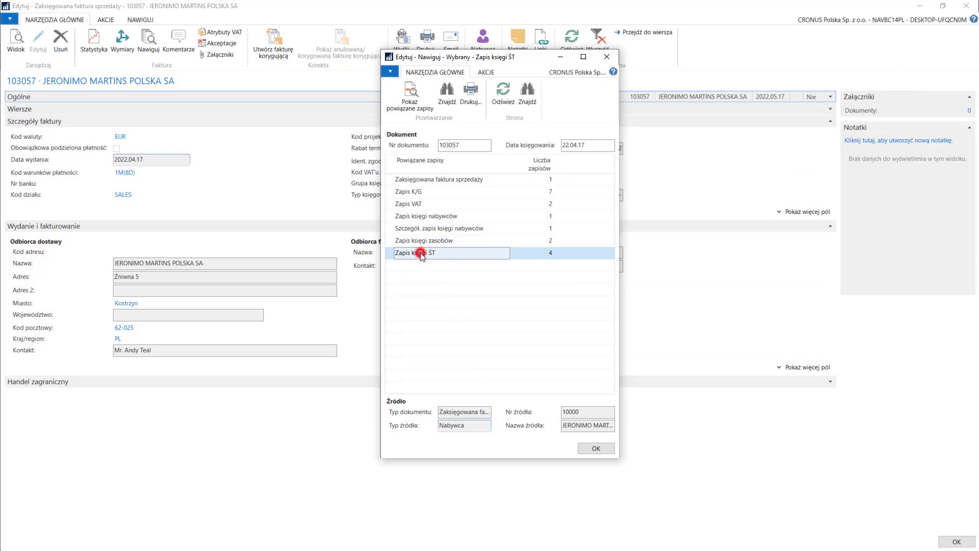
{"action": "left_click", "coordinate": [410, 97]}
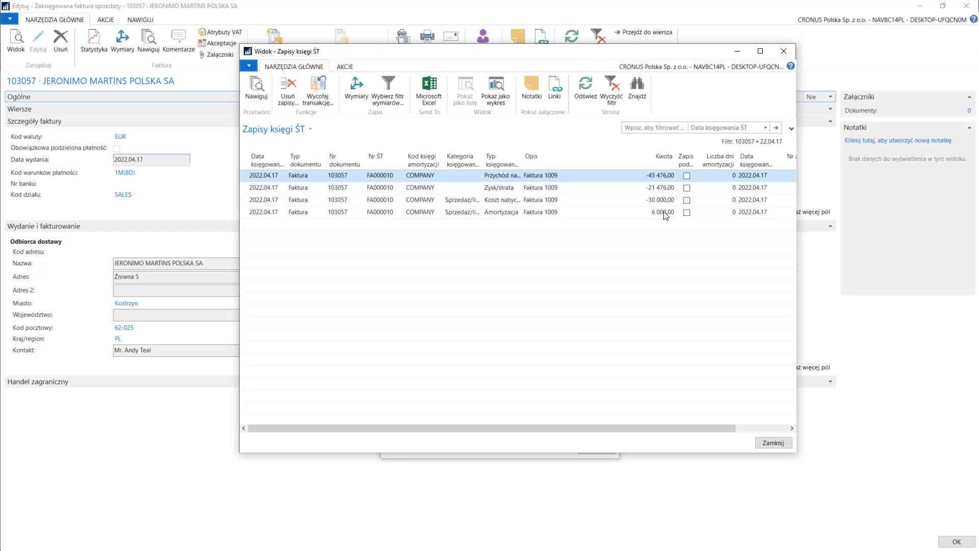
{"action": "left_click", "coordinate": [784, 51]}
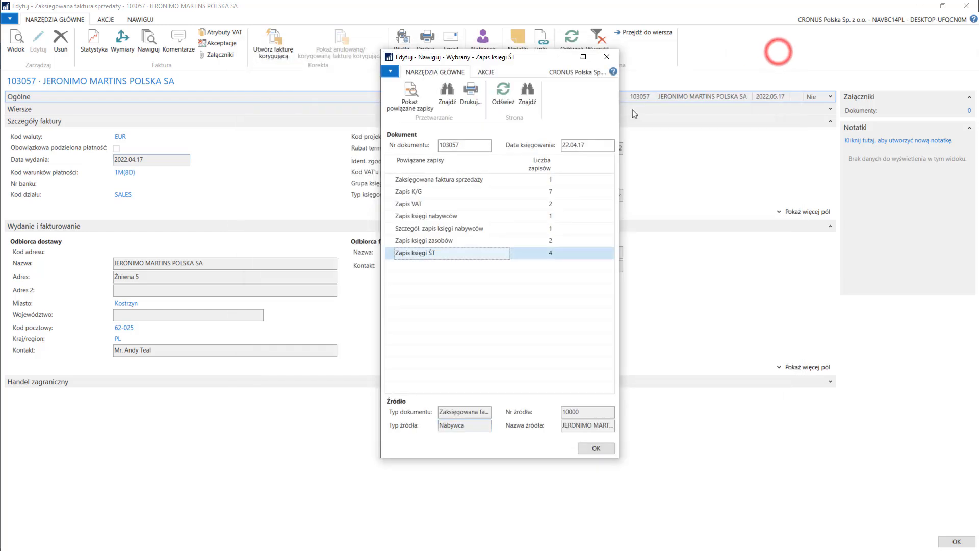
Open the posted invoice's customer ledger entries and examine the currency code and the amounts in EUR and PLN
{"action": "left_click", "coordinate": [426, 193]}
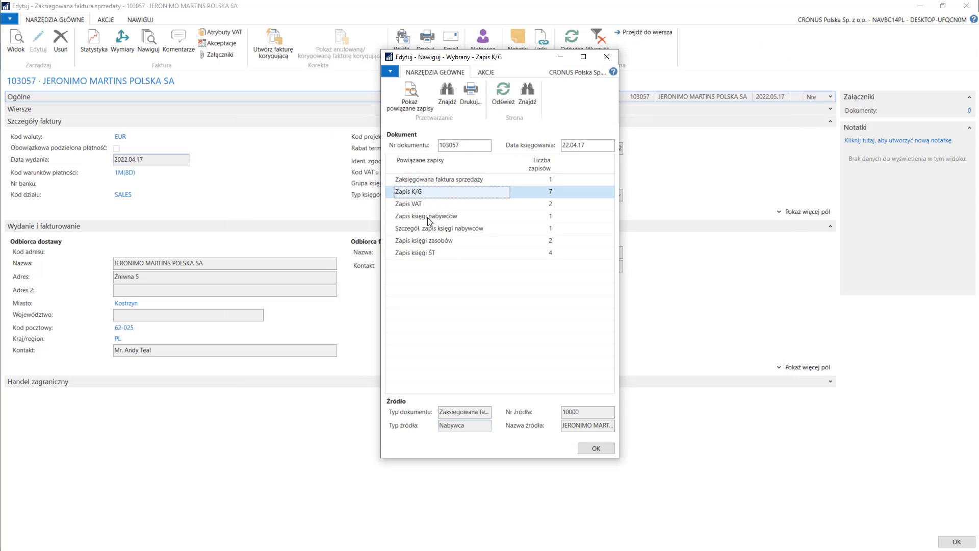
{"action": "left_click", "coordinate": [427, 216]}
{"action": "left_click", "coordinate": [417, 109]}
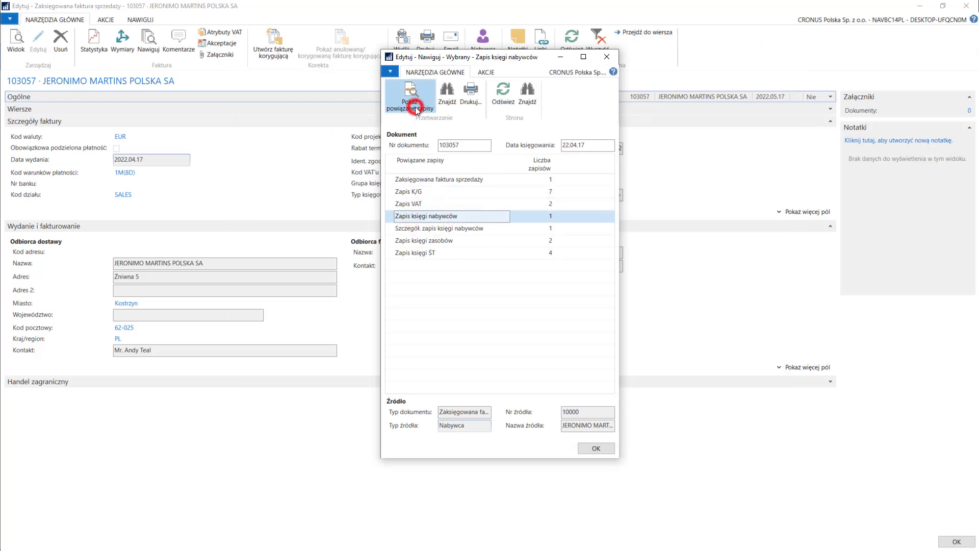
{"action": "left_click_drag", "start_coordinate": [282, 527], "coordinate": [330, 528]}
{"action": "left_click", "coordinate": [308, 177]}
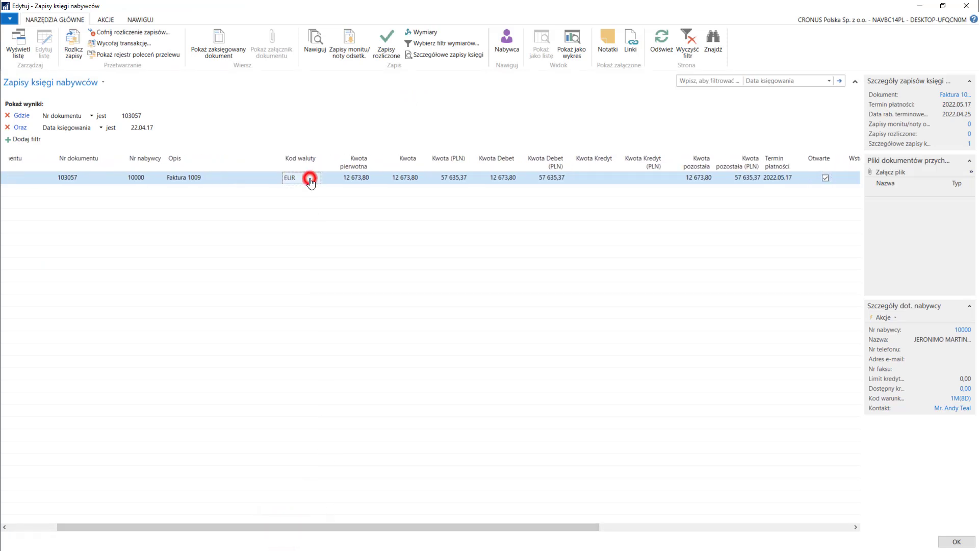
{"action": "left_click", "coordinate": [390, 180]}
{"action": "left_click", "coordinate": [456, 180]}
{"action": "left_click", "coordinate": [554, 181]}
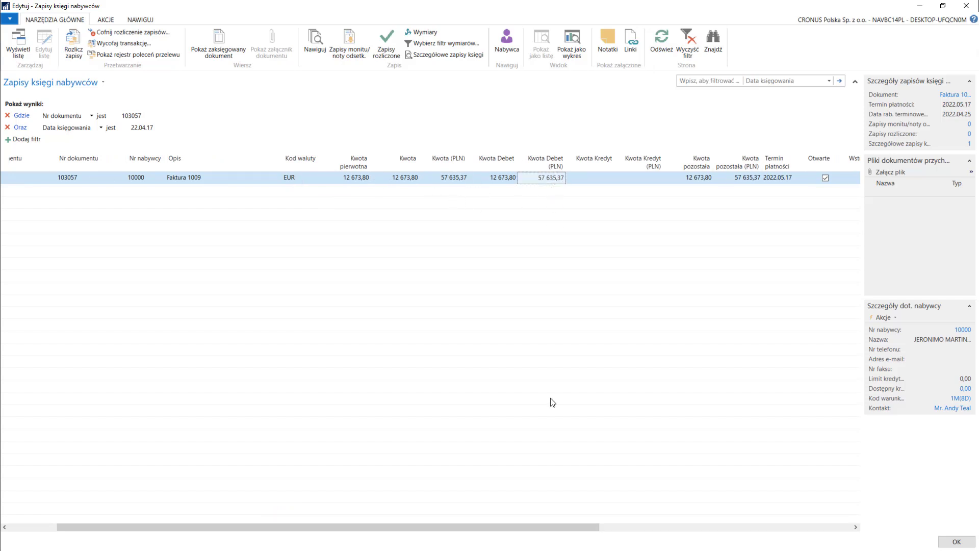
{"action": "left_click_drag", "start_coordinate": [550, 533], "coordinate": [448, 536]}
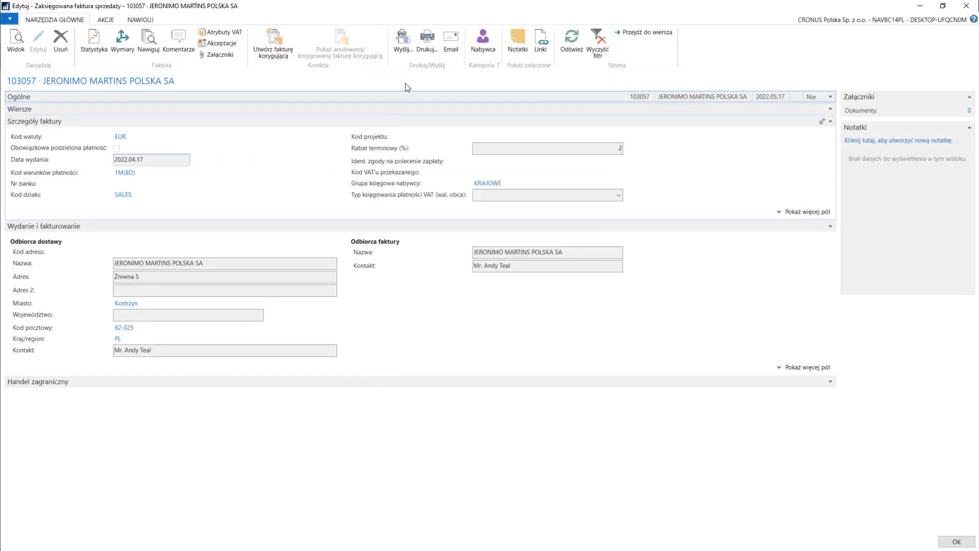
Preview the printout of the posted sales invoice, review its lines and VAT specification, and close the preview
{"action": "left_click", "coordinate": [427, 41]}
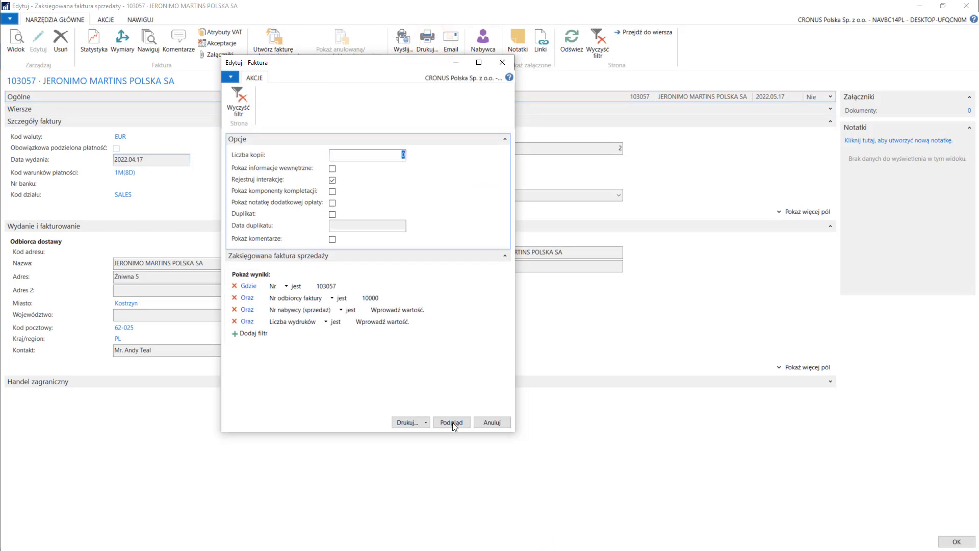
{"action": "left_click", "coordinate": [452, 422]}
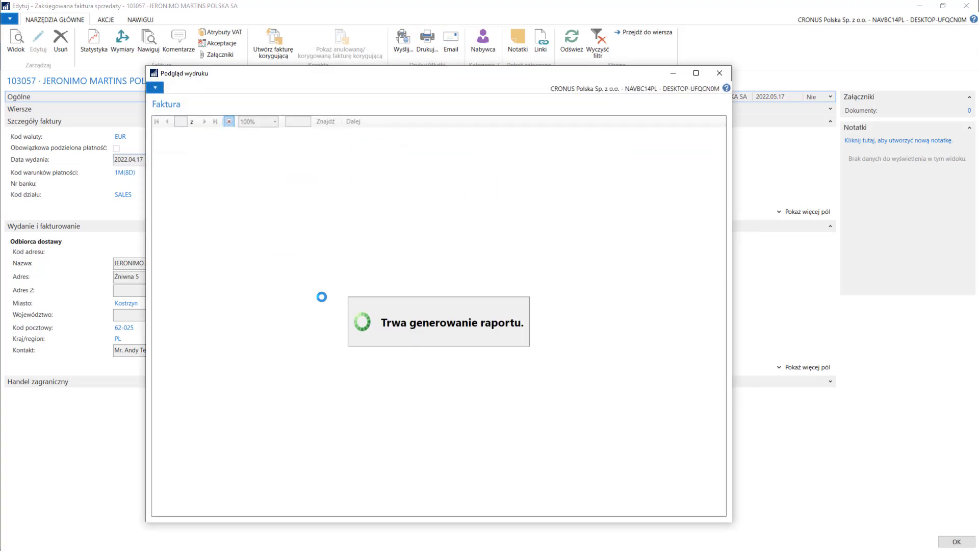
{"action": "scroll", "coordinate": [321, 301], "scroll_direction": "down", "scroll_amount": 1}
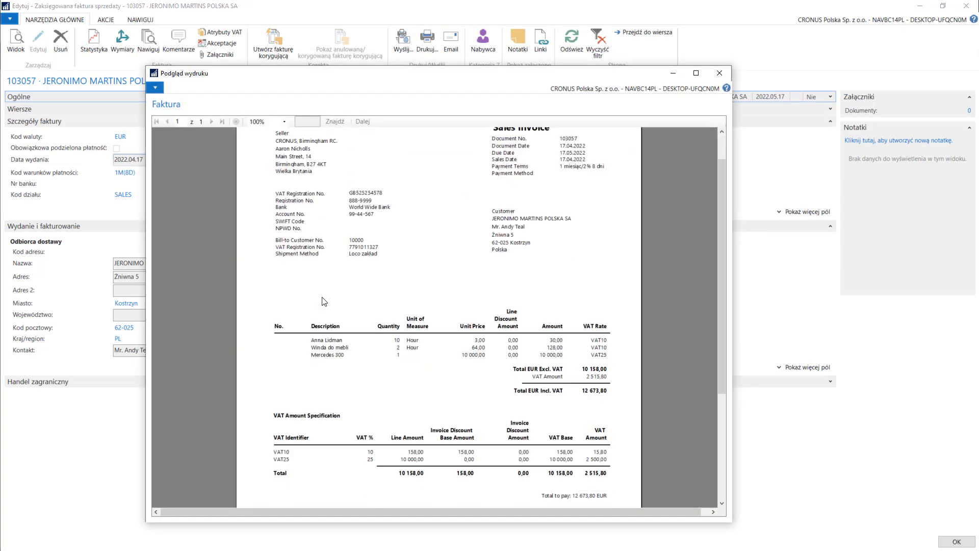
{"action": "key", "text": "Escape"}
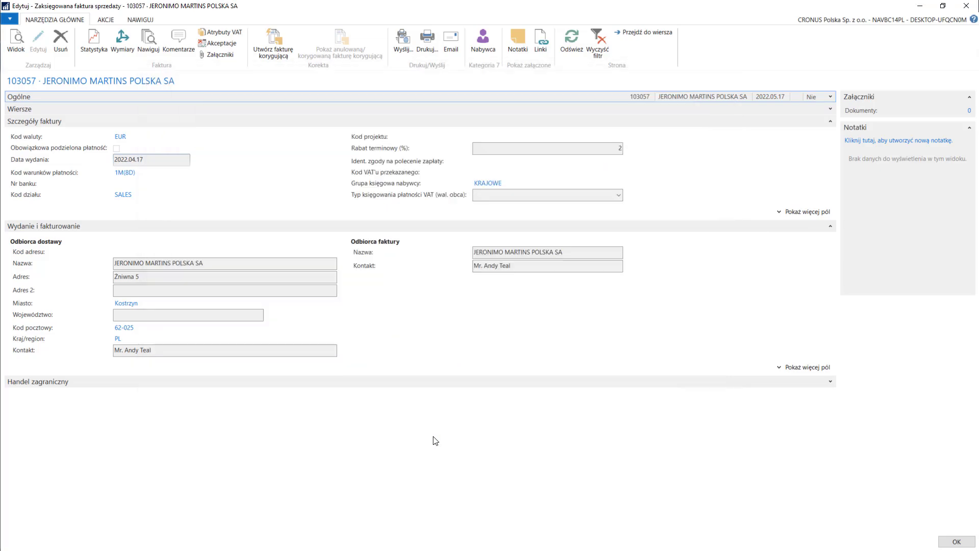